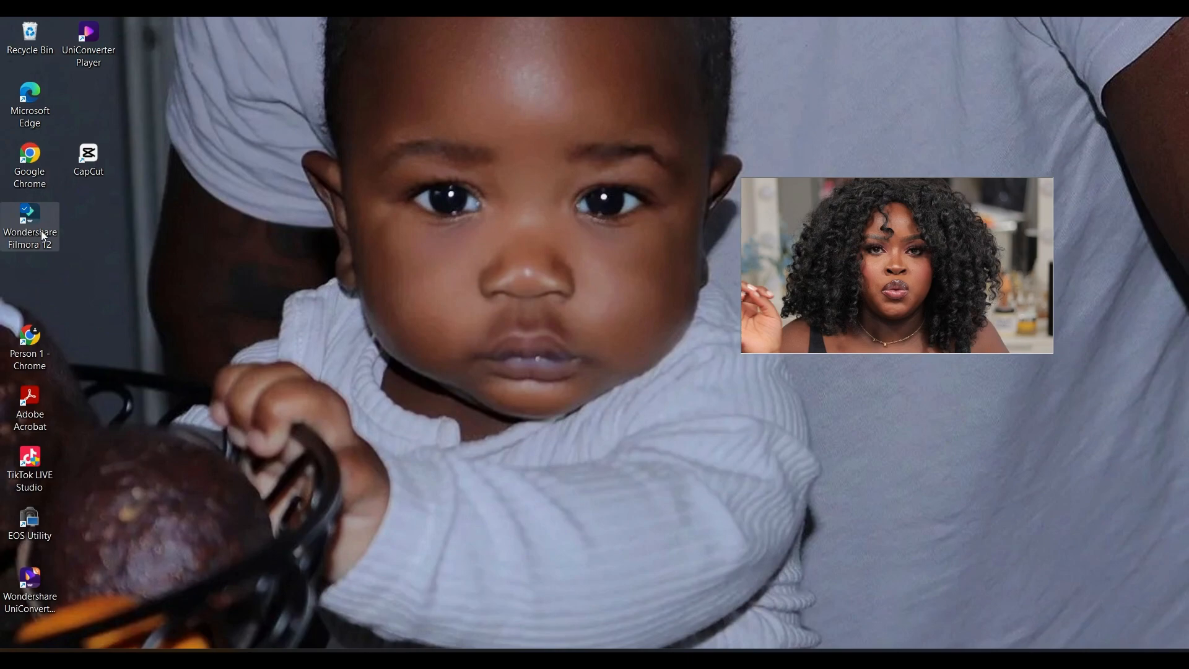
Step: Open Wondershare Filmora, import the video MVI_5511 and place it at the start of the timeline
double_click(44, 236)
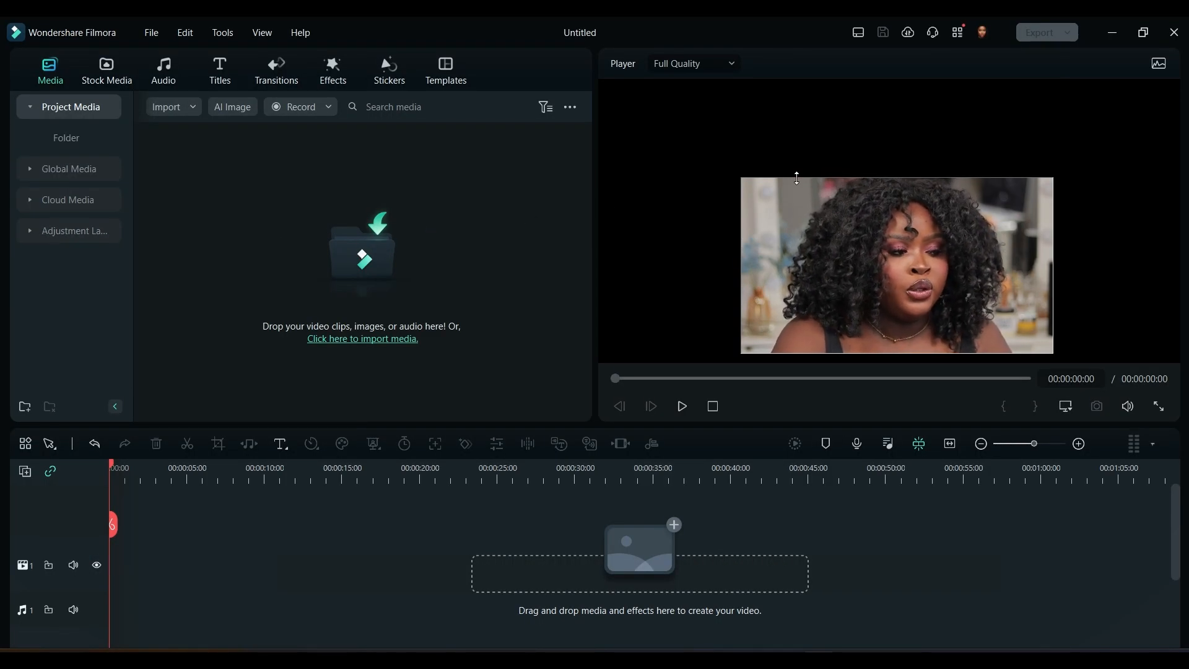
left_click_drag(894, 211, 981, 443)
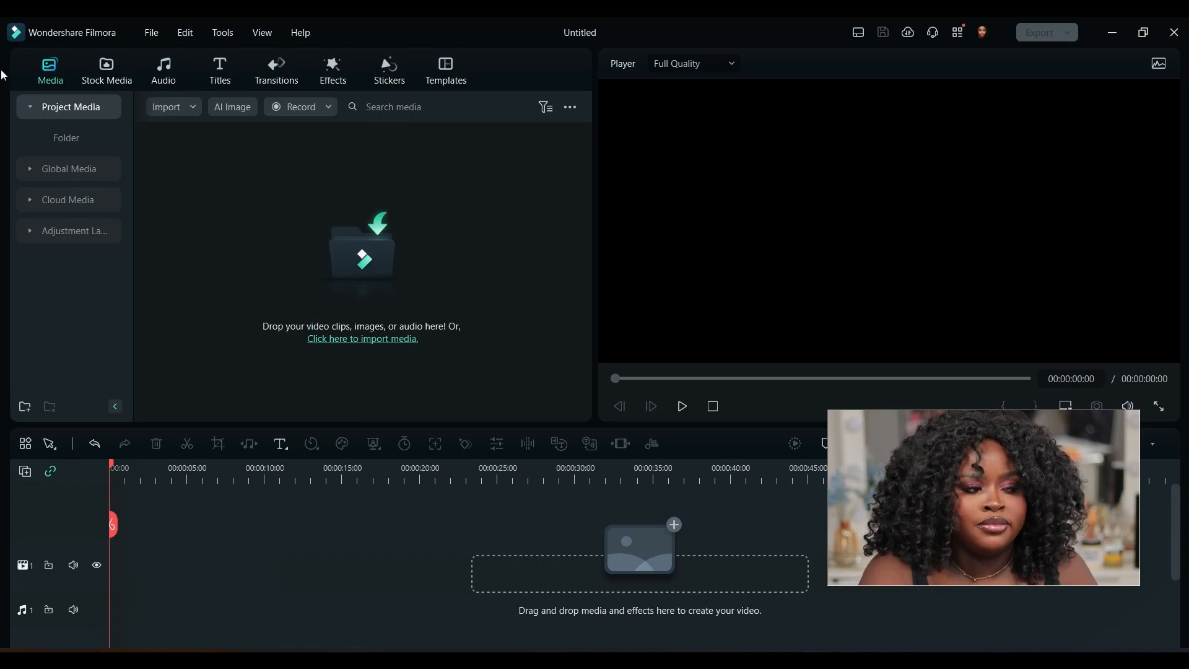
left_click(360, 260)
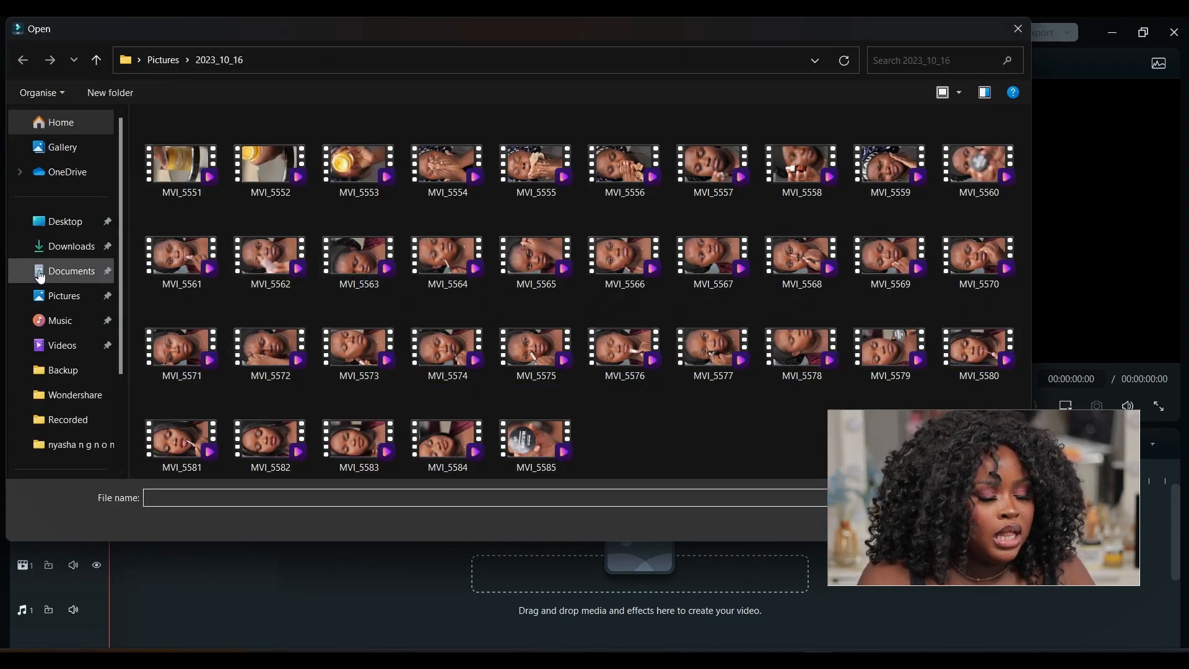
scroll(41, 273, "down", 1)
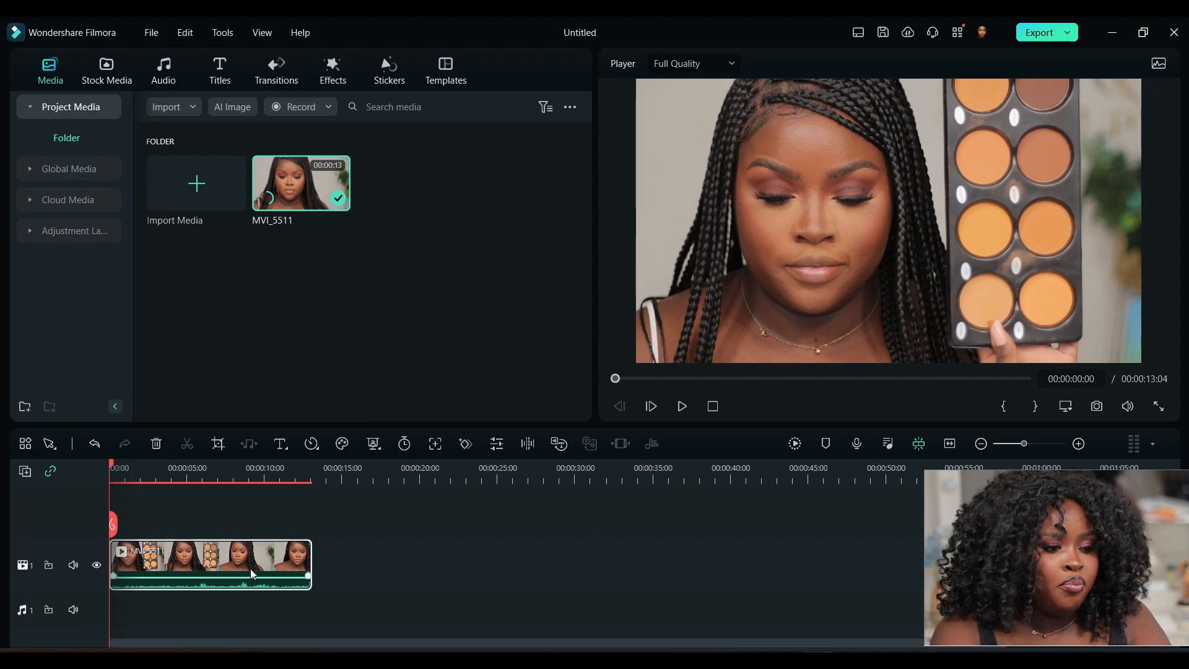
Step: Inspect the unedited clip's first frame in full screen and return to the editor
left_click(1159, 406)
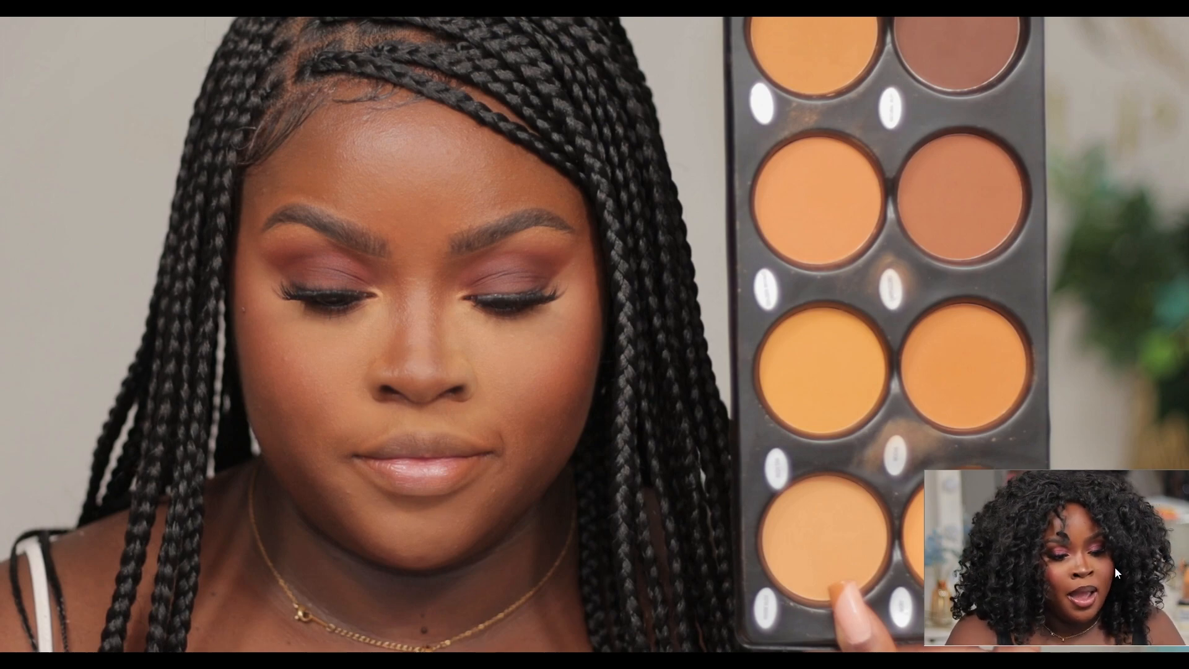
left_click_drag(1115, 566, 1021, 480)
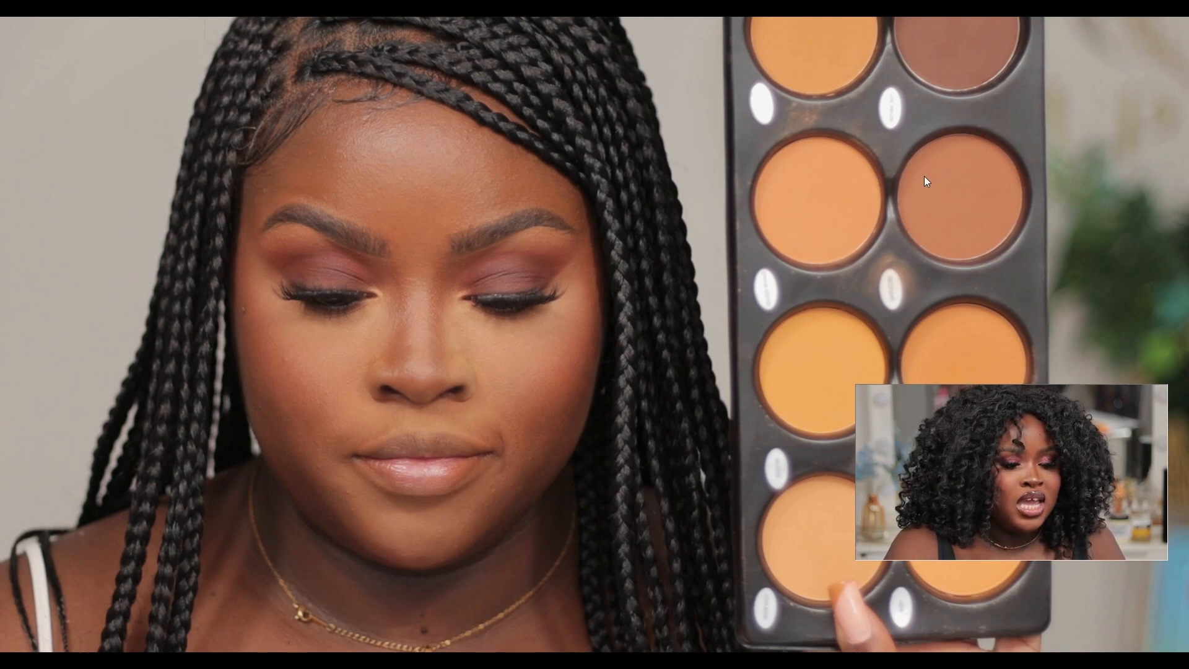
key("Escape")
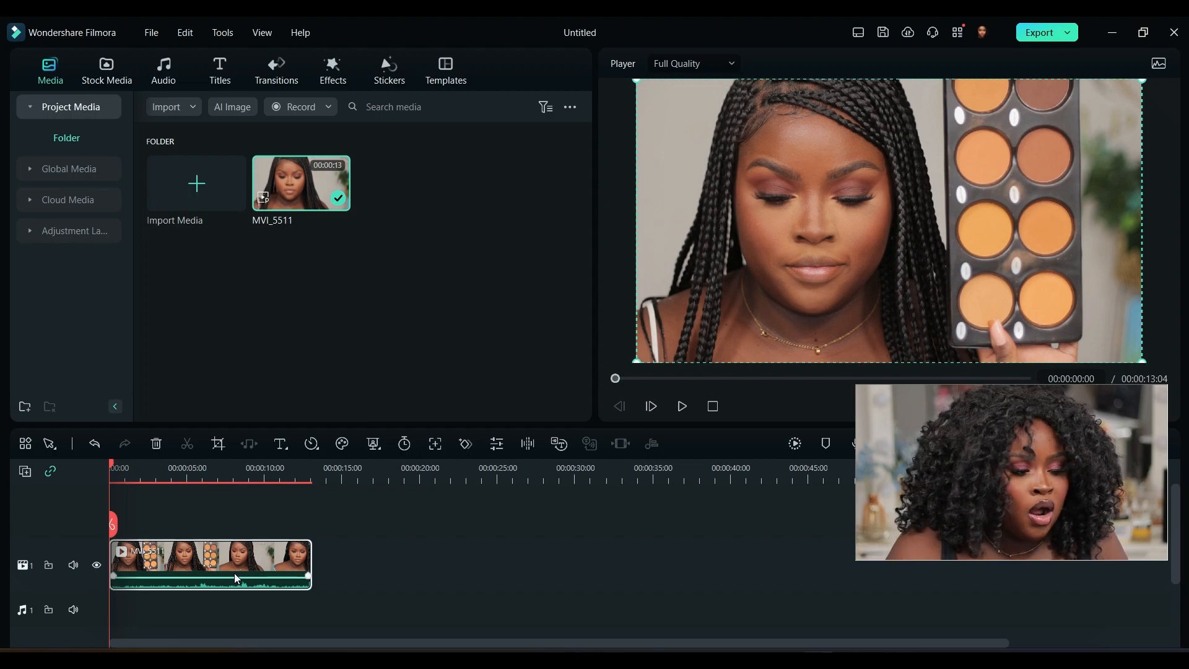
Step: Enable Auto Enhance on the timeline clip and set its amount to about 50.49
double_click(229, 574)
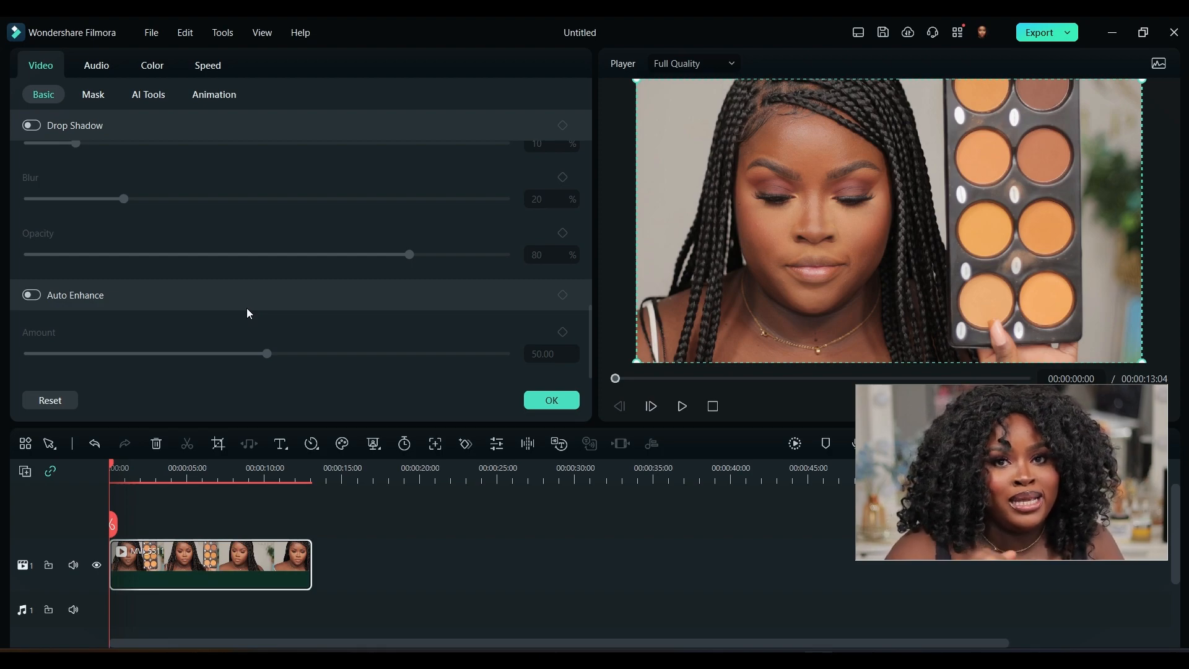
left_click(39, 297)
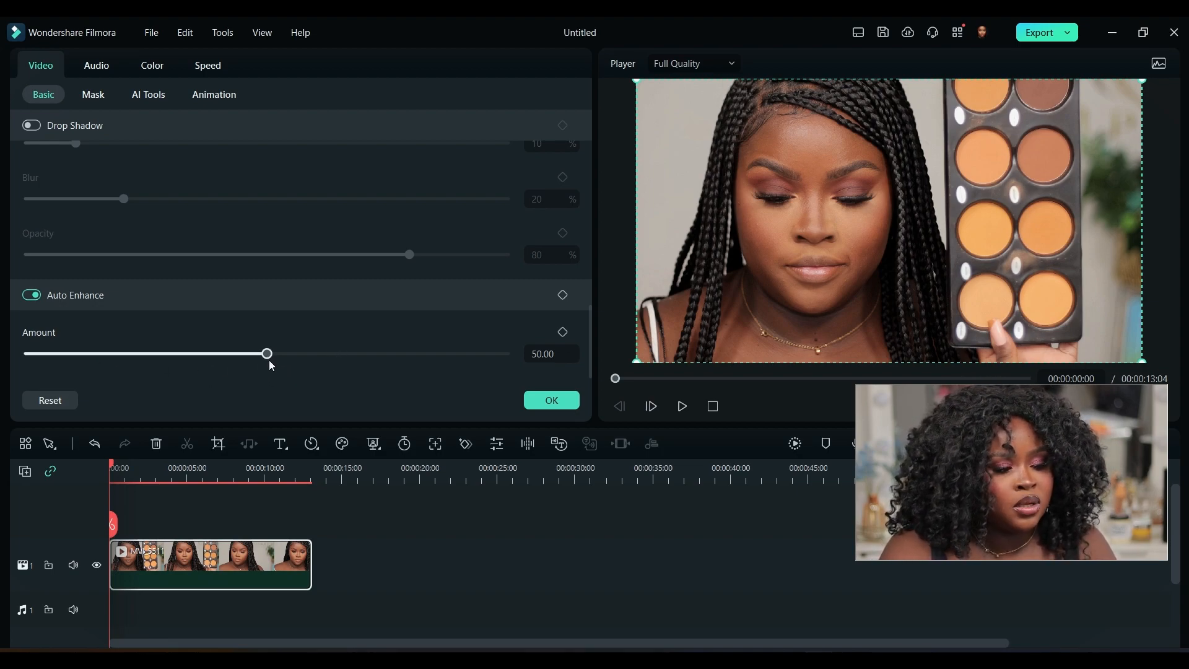
left_click_drag(268, 354, 196, 354)
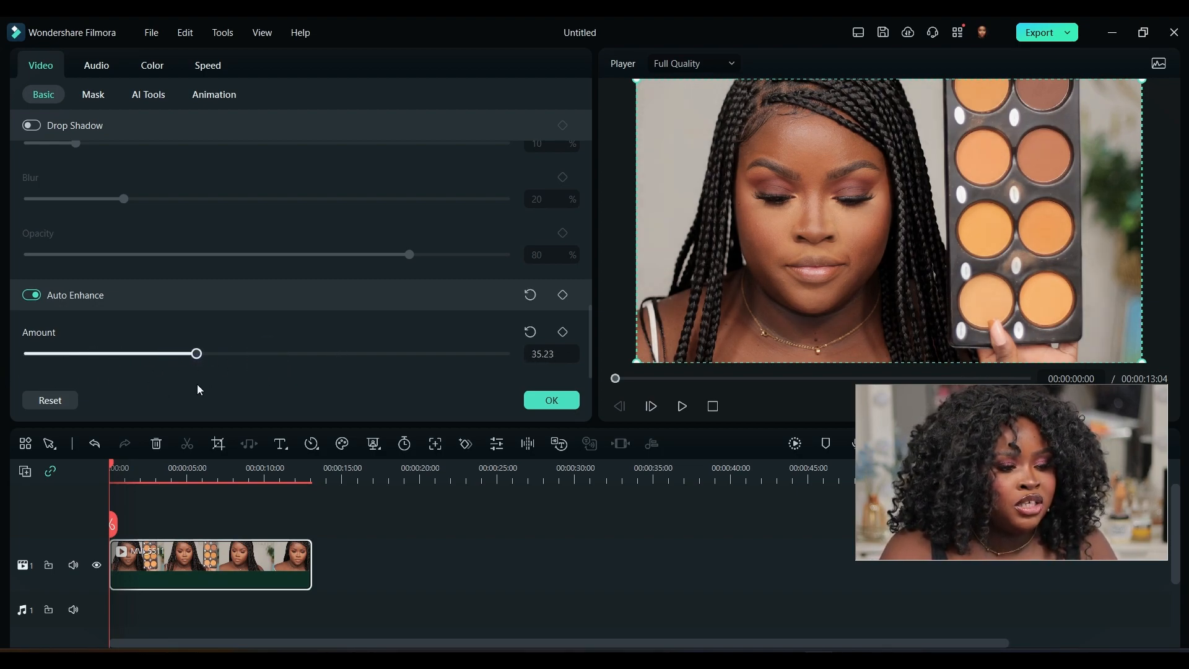
mouse_move(210, 395)
left_mouse_down()
mouse_move(4, 420)
mouse_move(228, 387)
left_mouse_up()
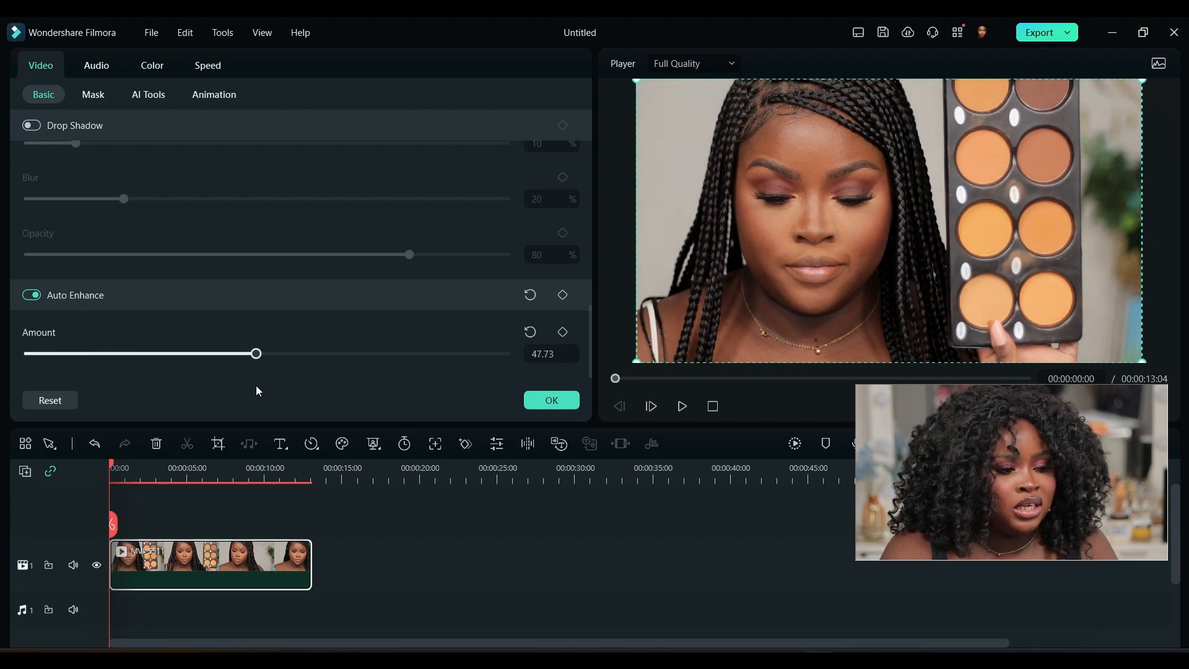
left_click_drag(268, 383, 270, 355)
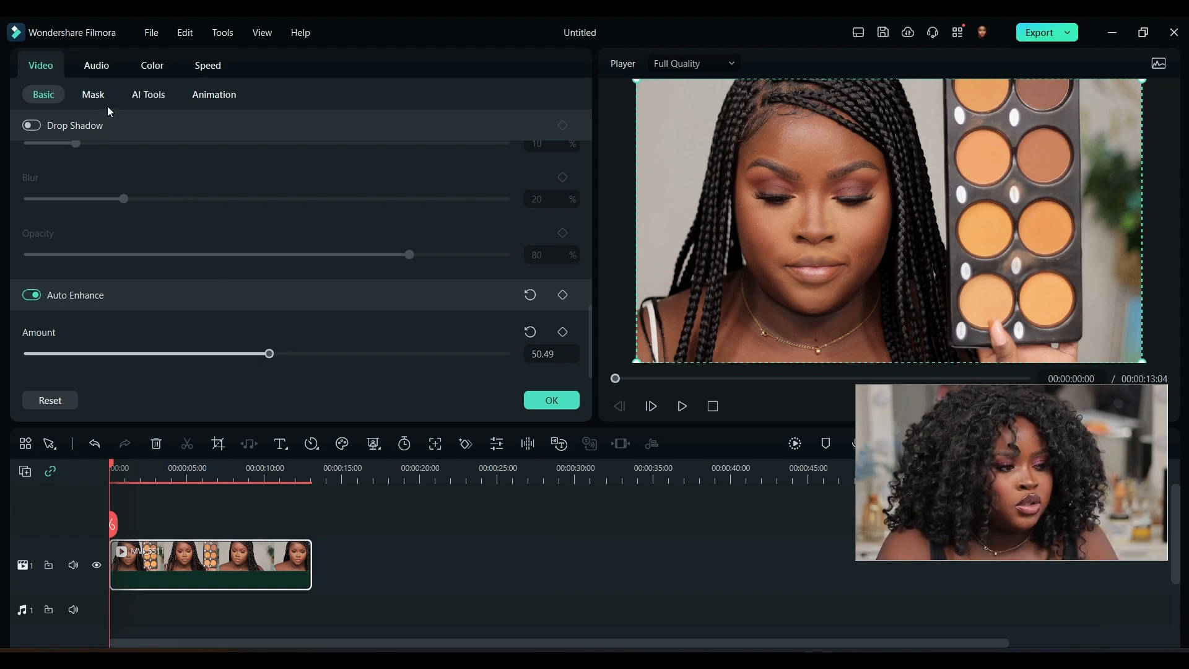
Step: Apply the first saved custom color preset to the clip and show a side-by-side before and after comparison
left_click(147, 68)
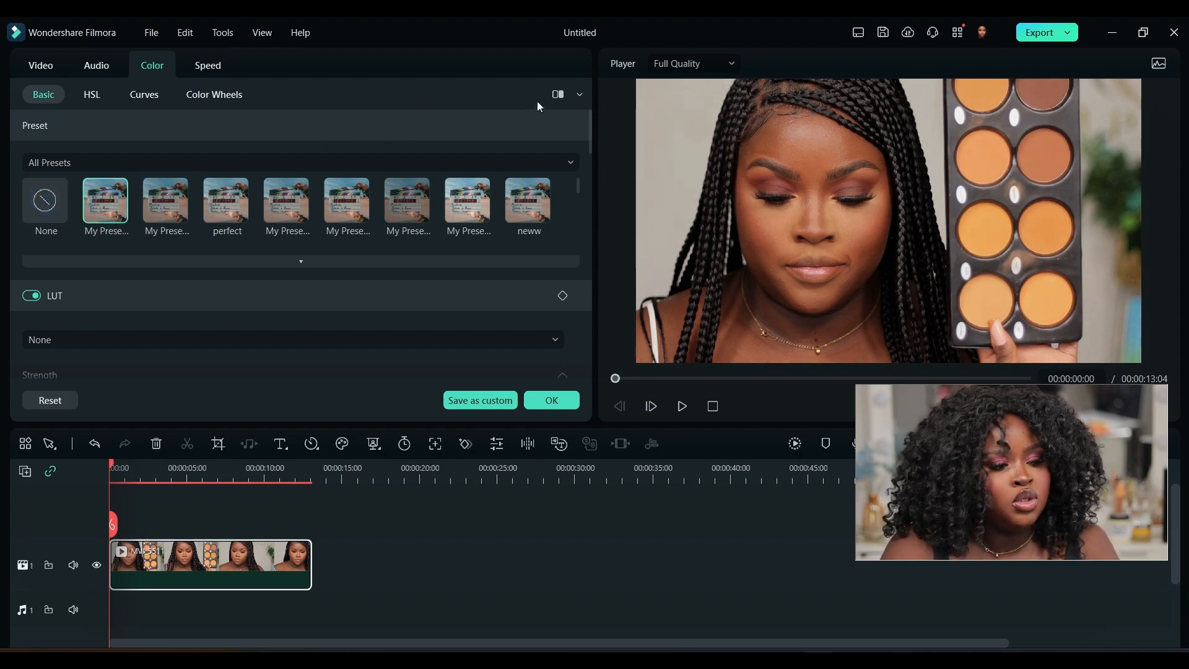
left_click(556, 94)
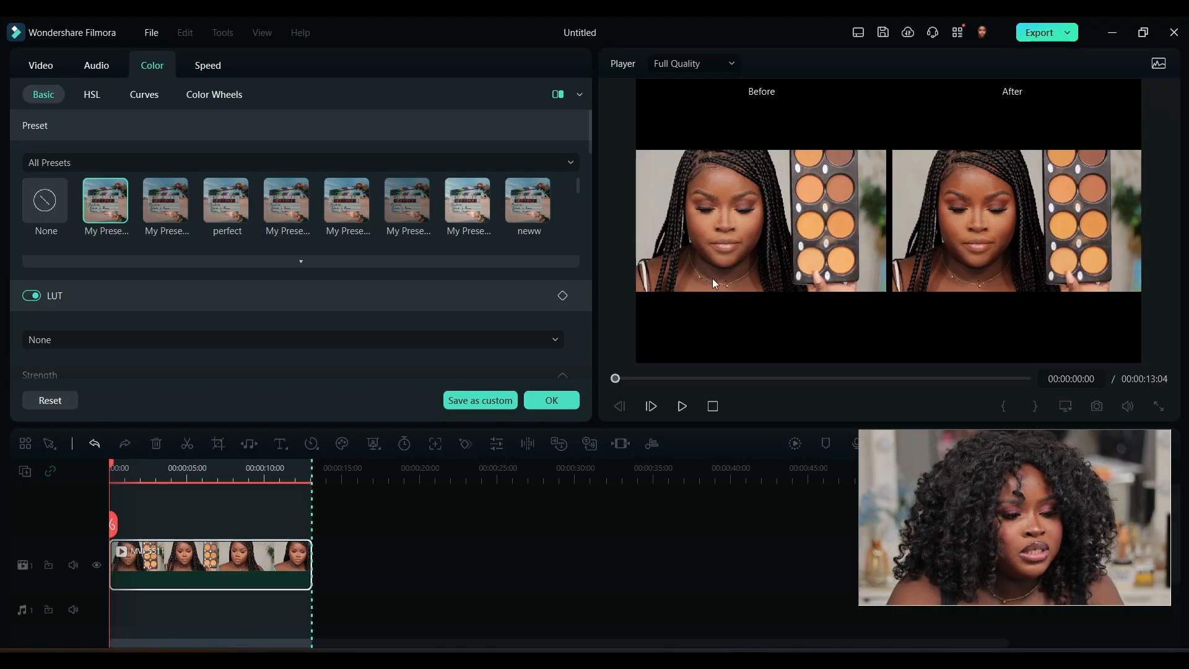
Step: Look over the preset's color, light, sharpen and vignette adjustments and its LUT selection
scroll(31, 270, "down", 10)
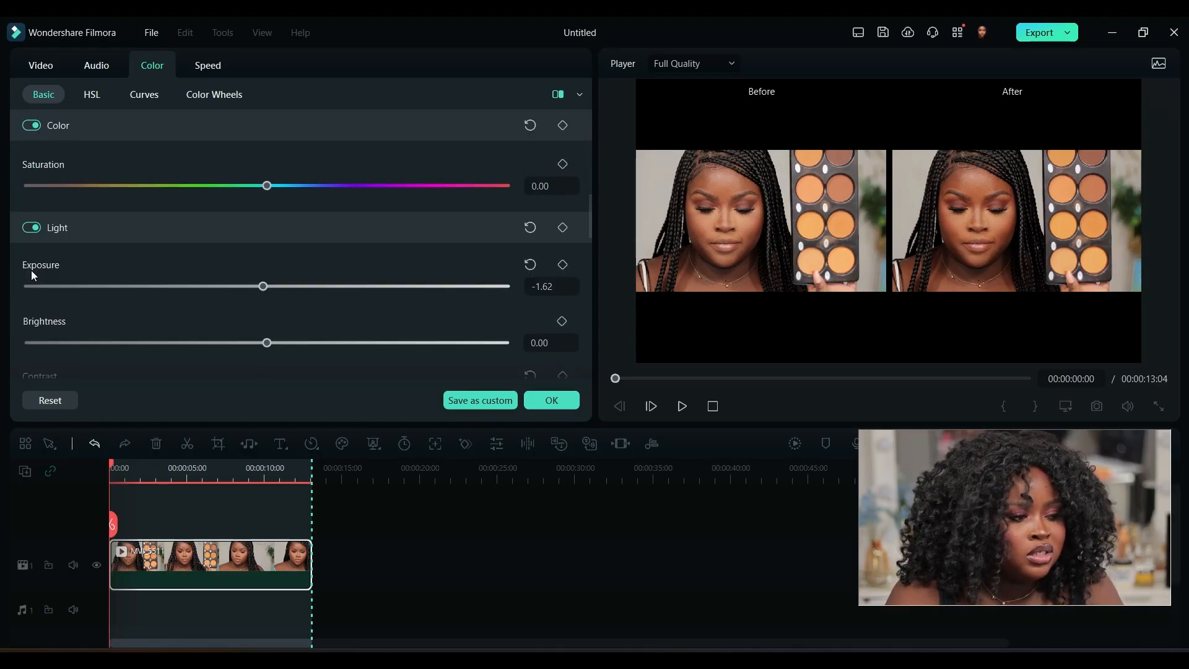
scroll(31, 269, "down", 10)
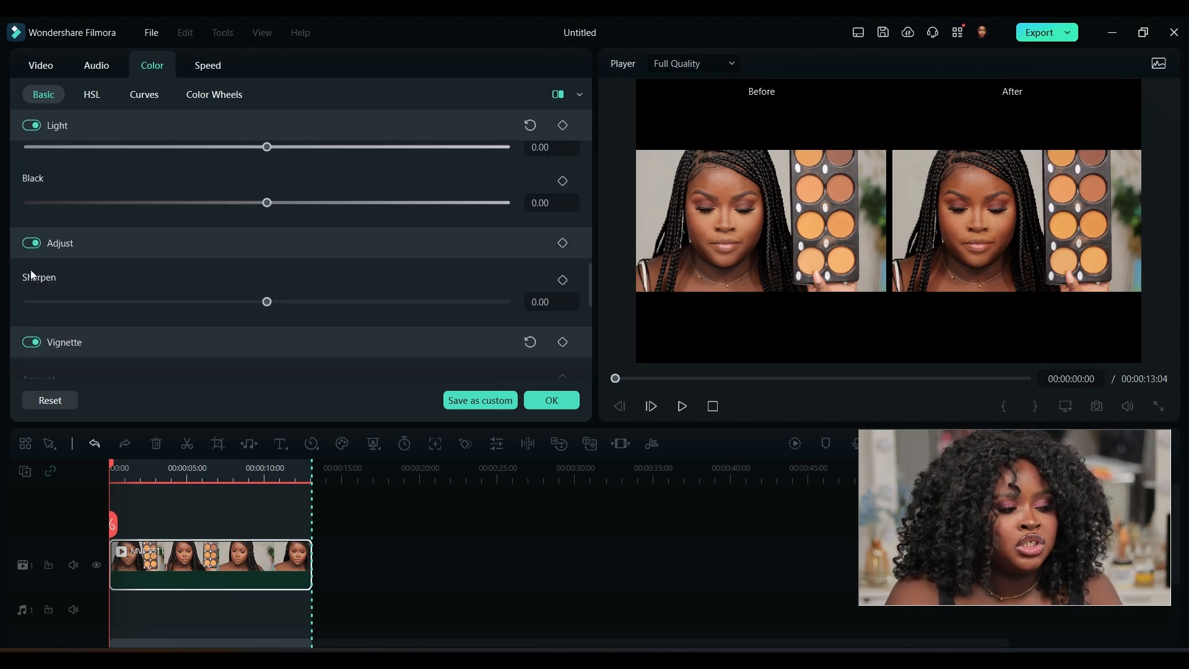
scroll(39, 261, "up", 8)
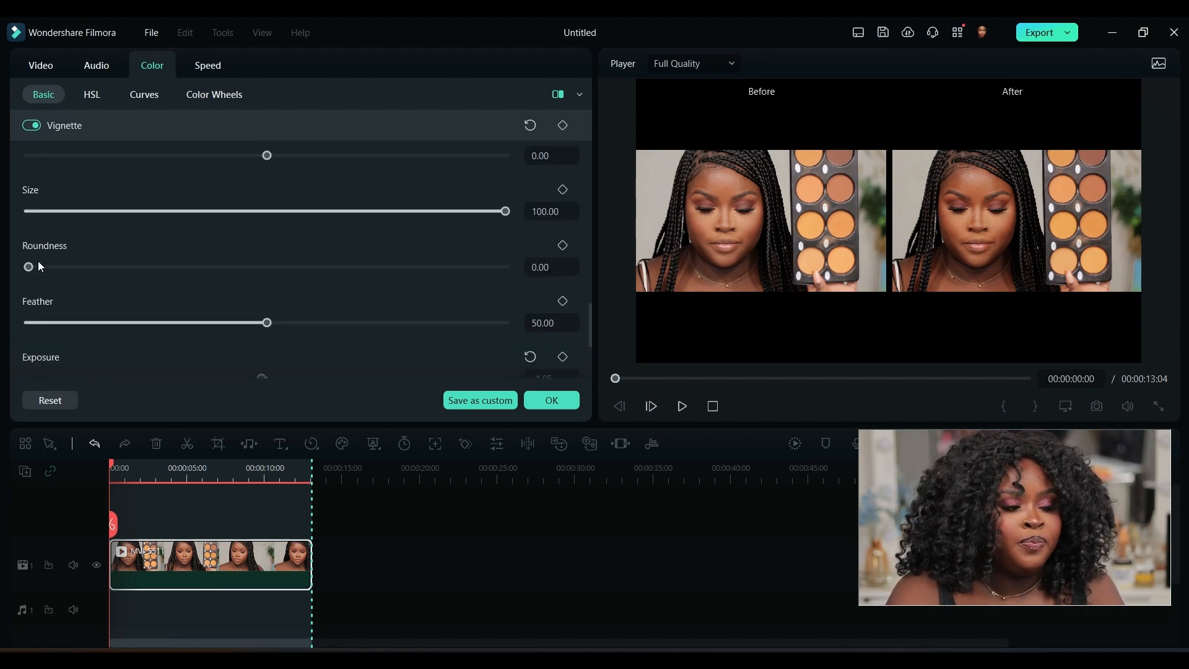
scroll(324, 295, "up", 1)
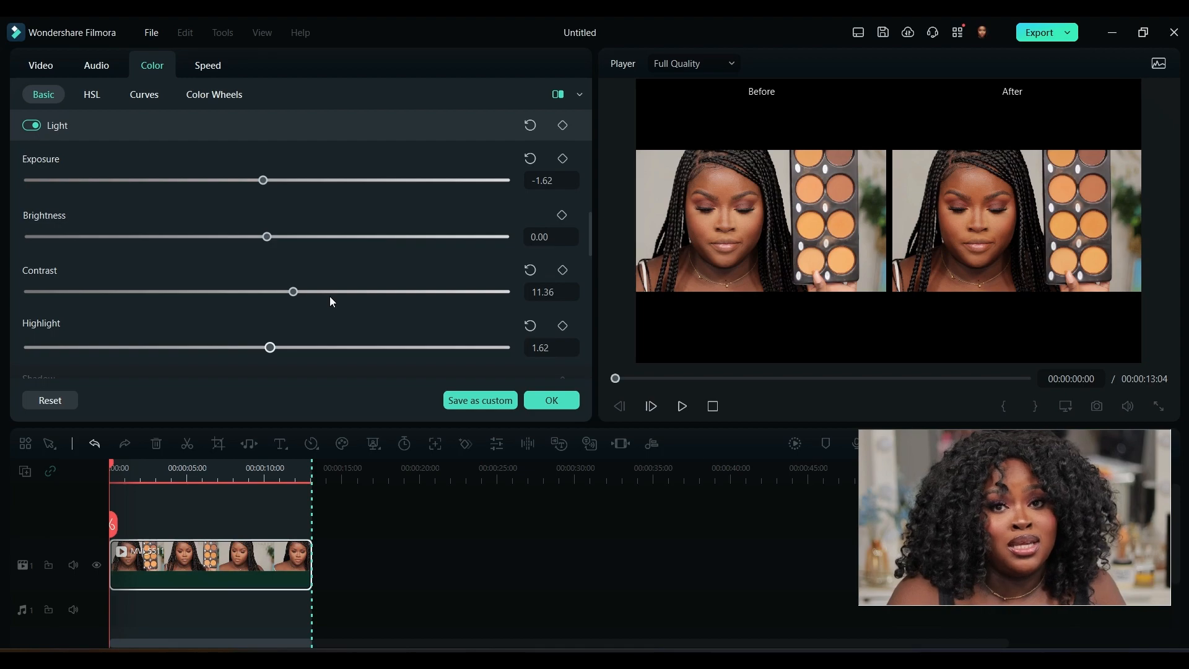
scroll(331, 300, "up", 3)
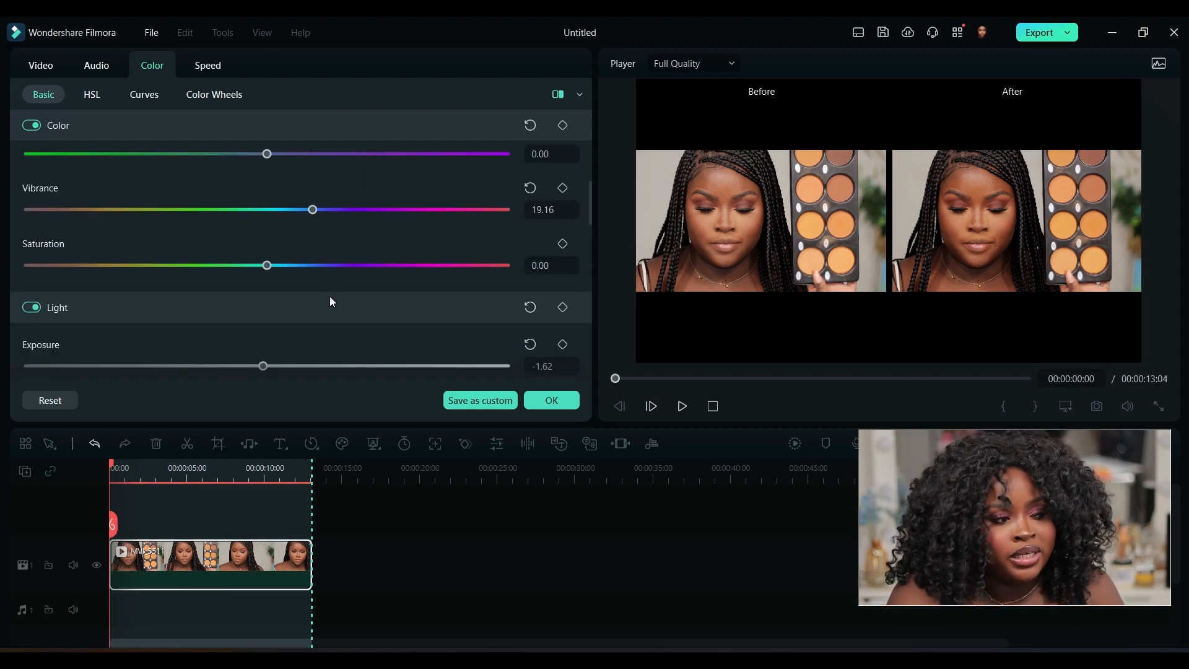
scroll(330, 302, "up", 3)
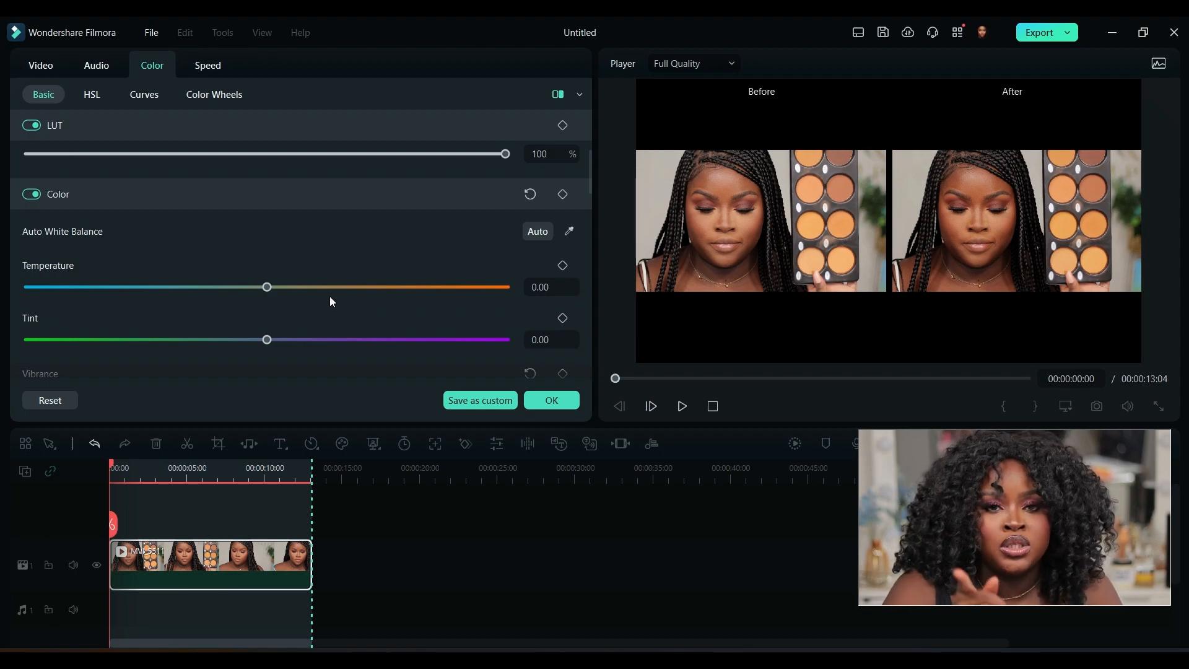
scroll(330, 301, "up", 2)
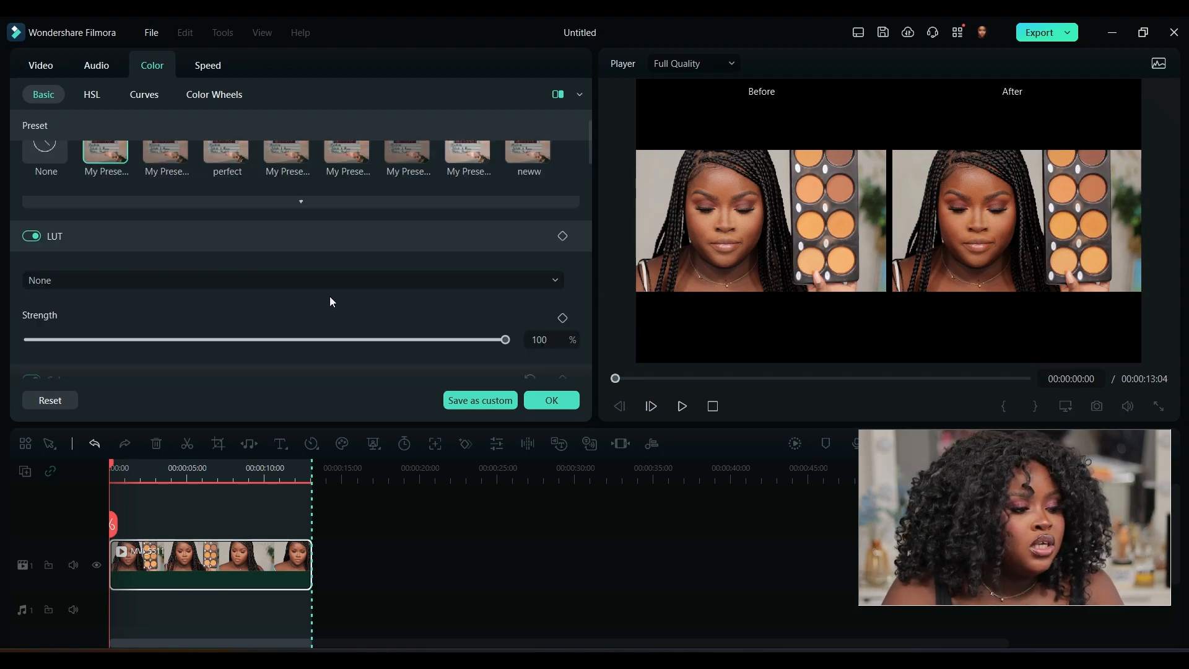
scroll(330, 301, "down", 2)
scroll(330, 301, "down", 2)
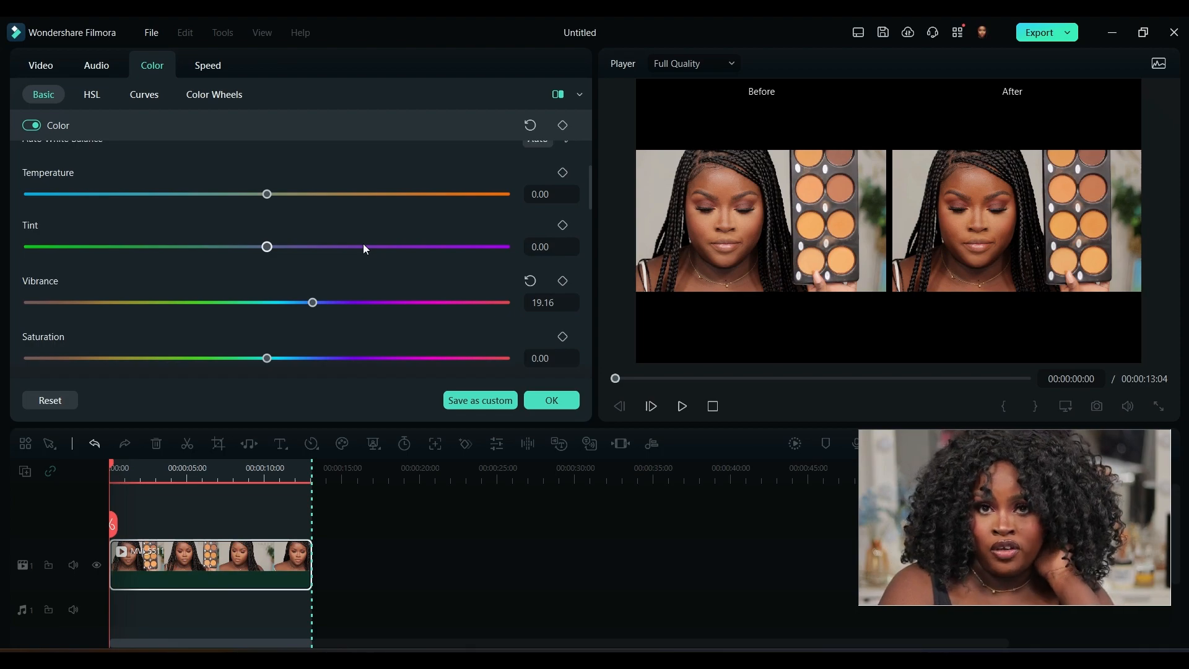
scroll(248, 247, "up", 4)
scroll(249, 248, "down", 1)
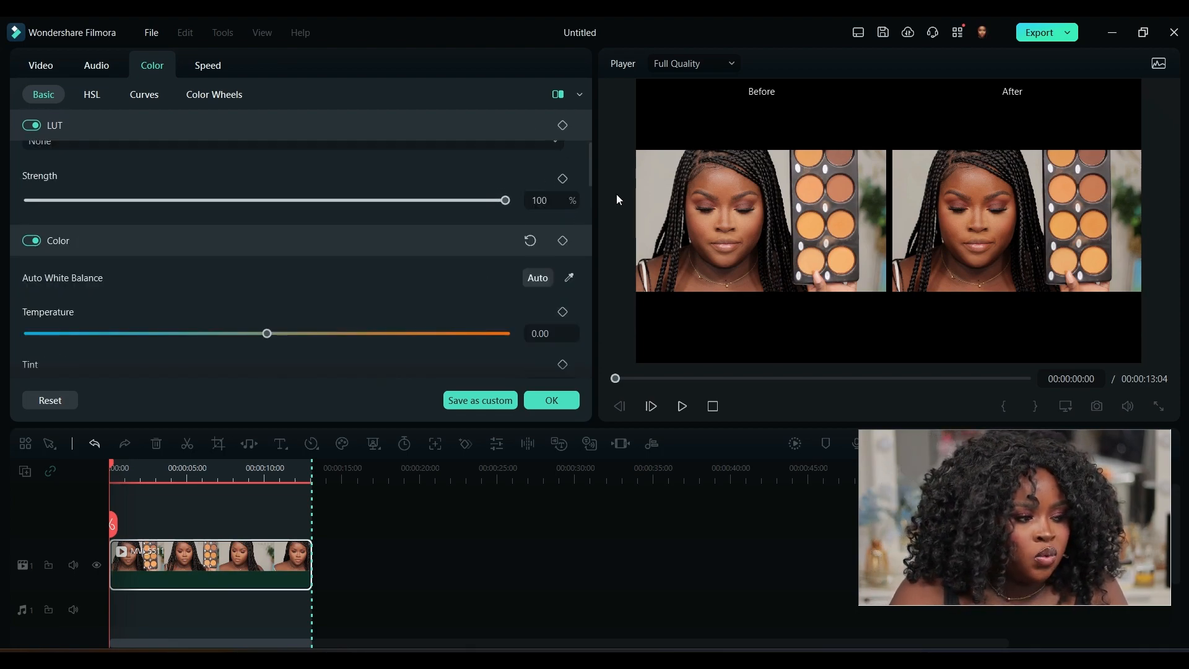
Step: Review the preset's values from white balance through vignette and color match, and accept the color correction
scroll(400, 303, "down", 3)
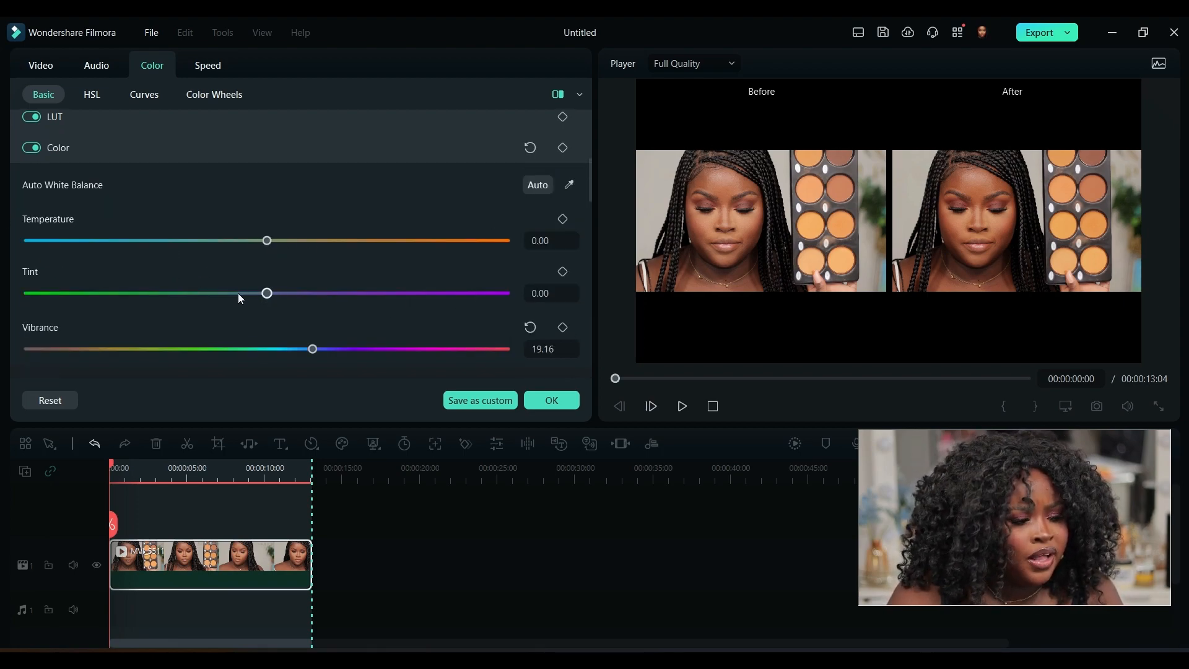
scroll(310, 319, "down", 3)
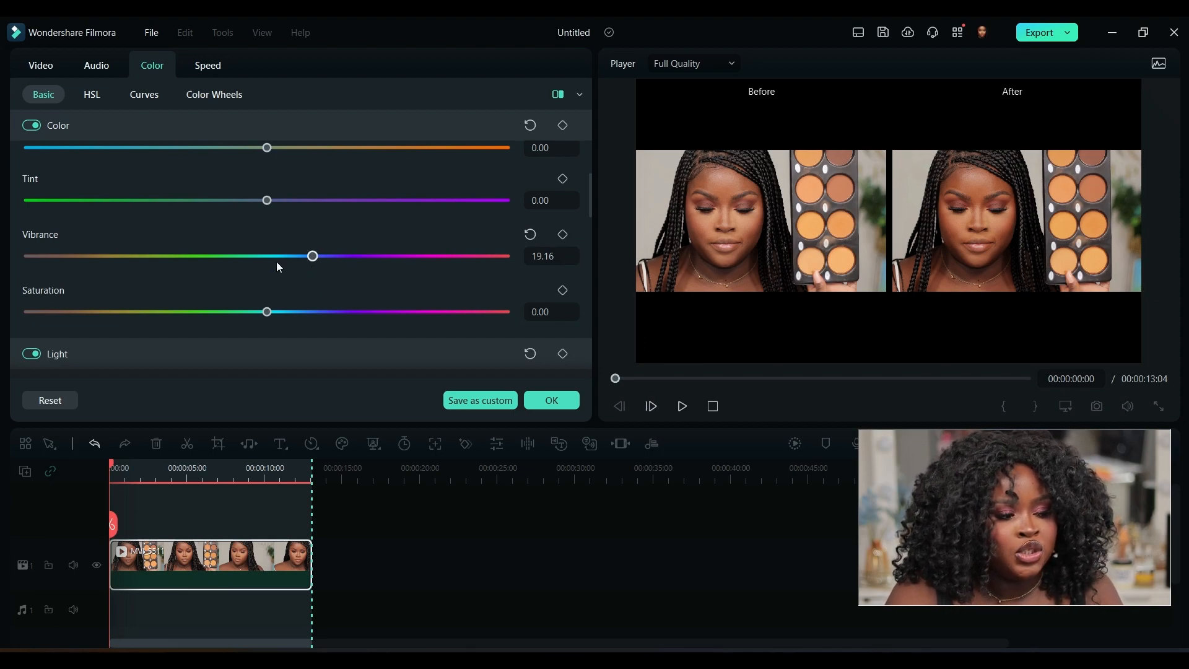
scroll(273, 322, "down", 3)
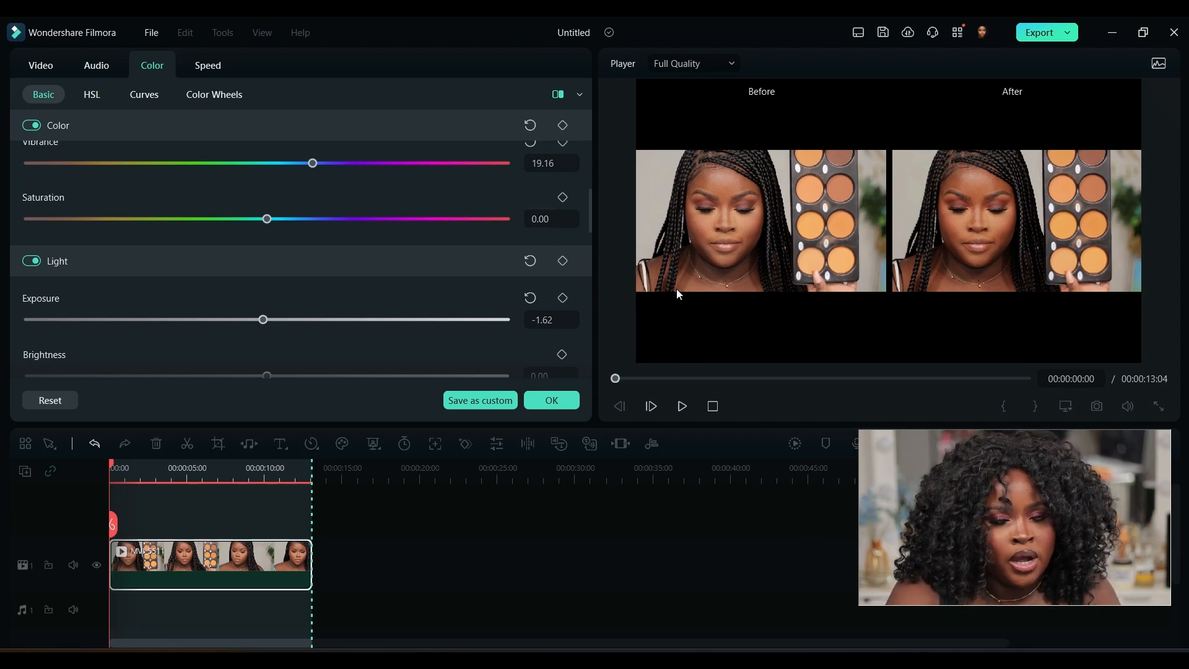
scroll(352, 313, "down", 4)
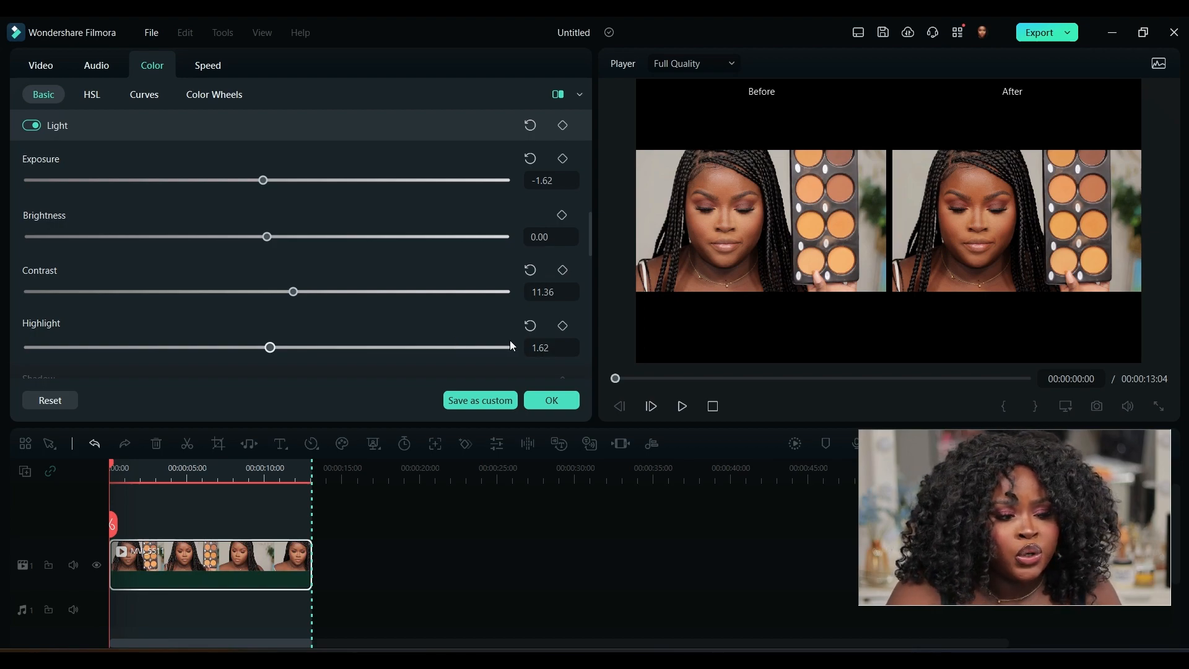
scroll(292, 322, "down", 5)
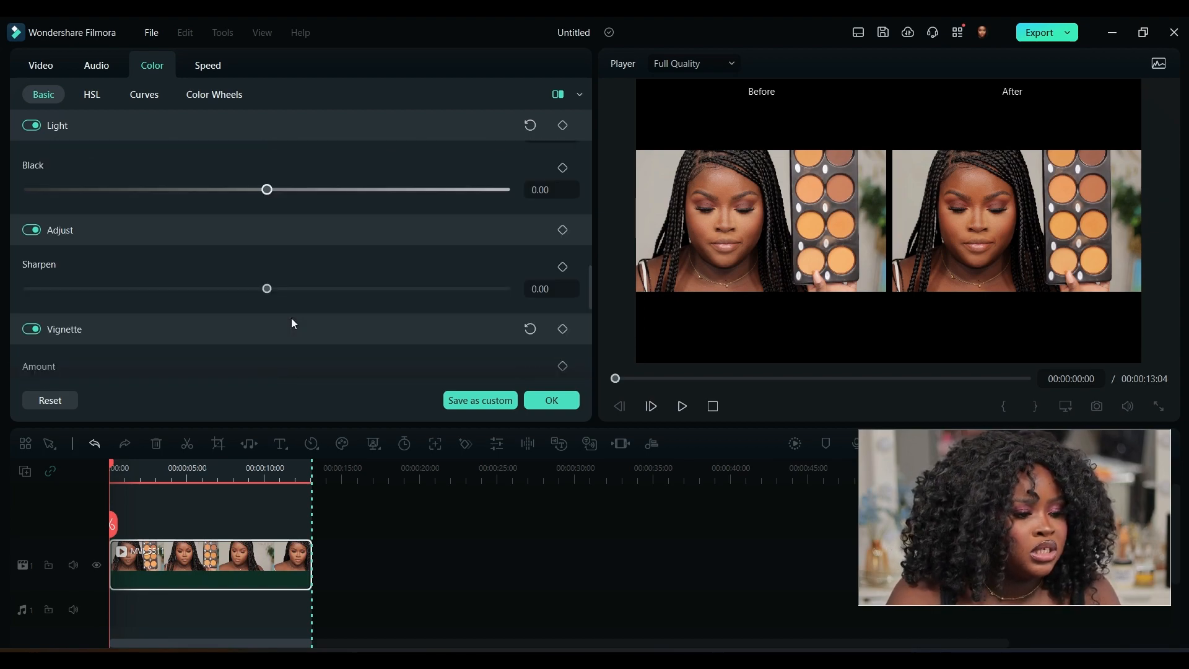
scroll(306, 253, "up", 2)
scroll(225, 290, "down", 4)
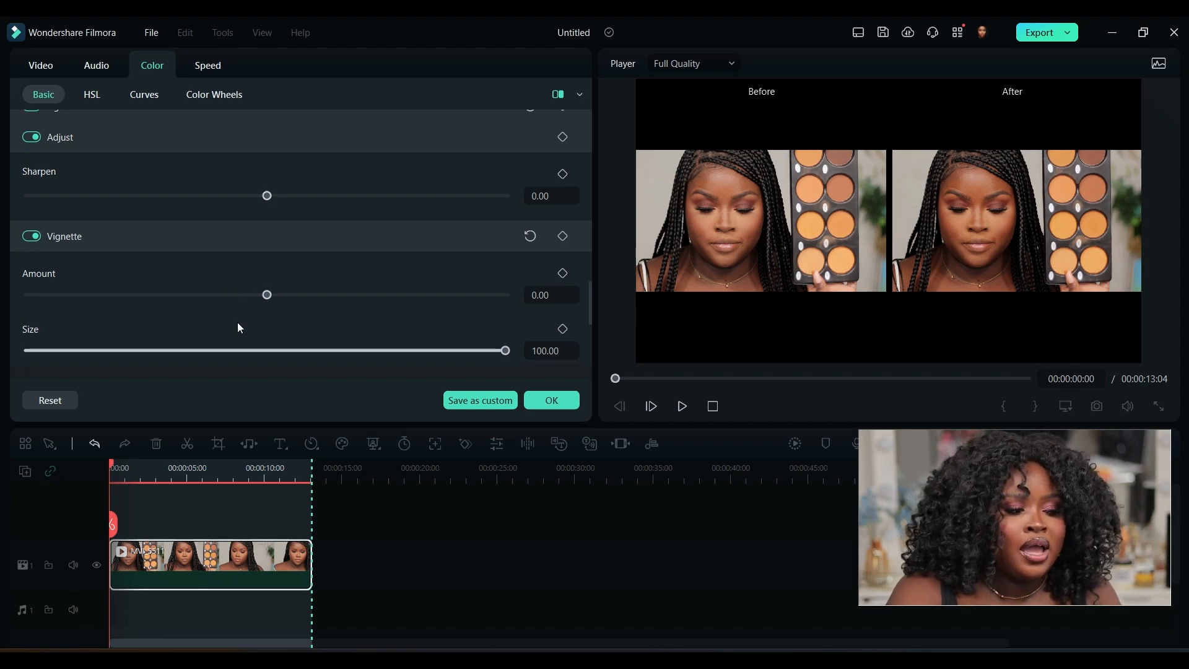
scroll(242, 343, "down", 3)
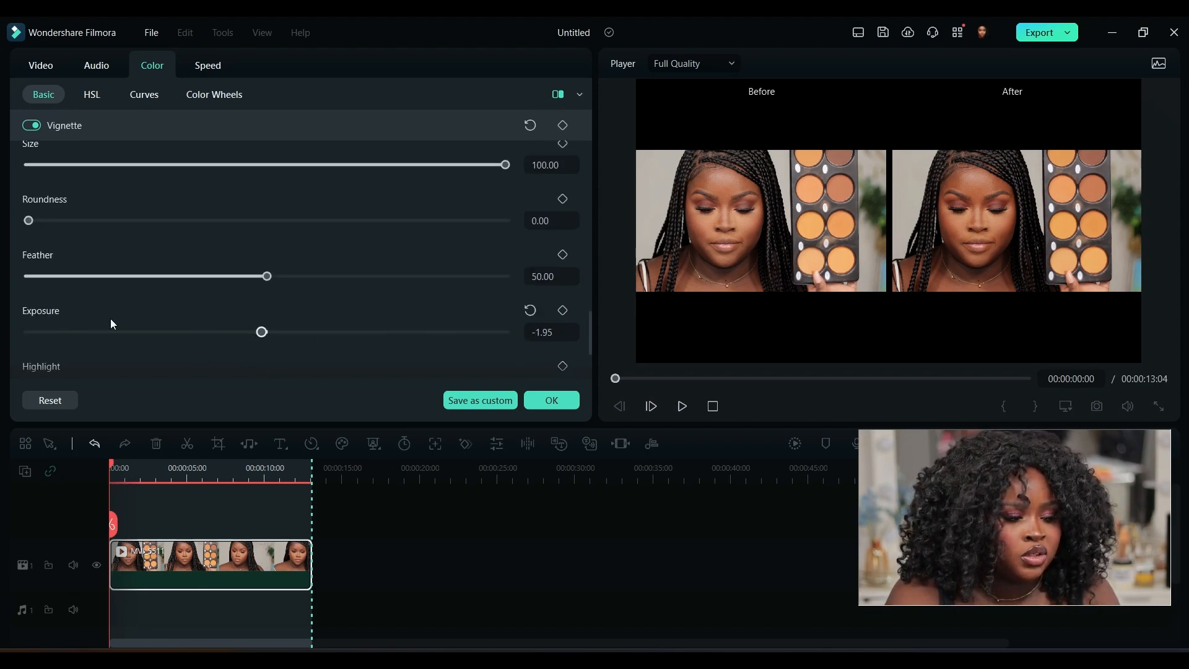
scroll(112, 318, "down", 3)
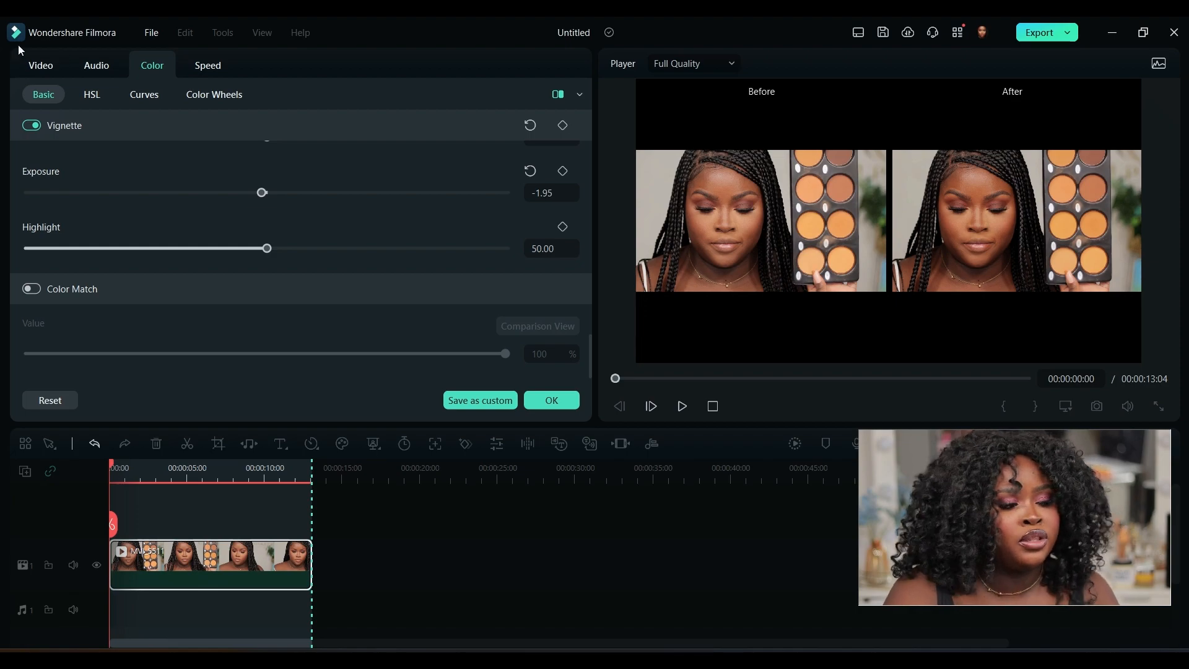
left_click(552, 400)
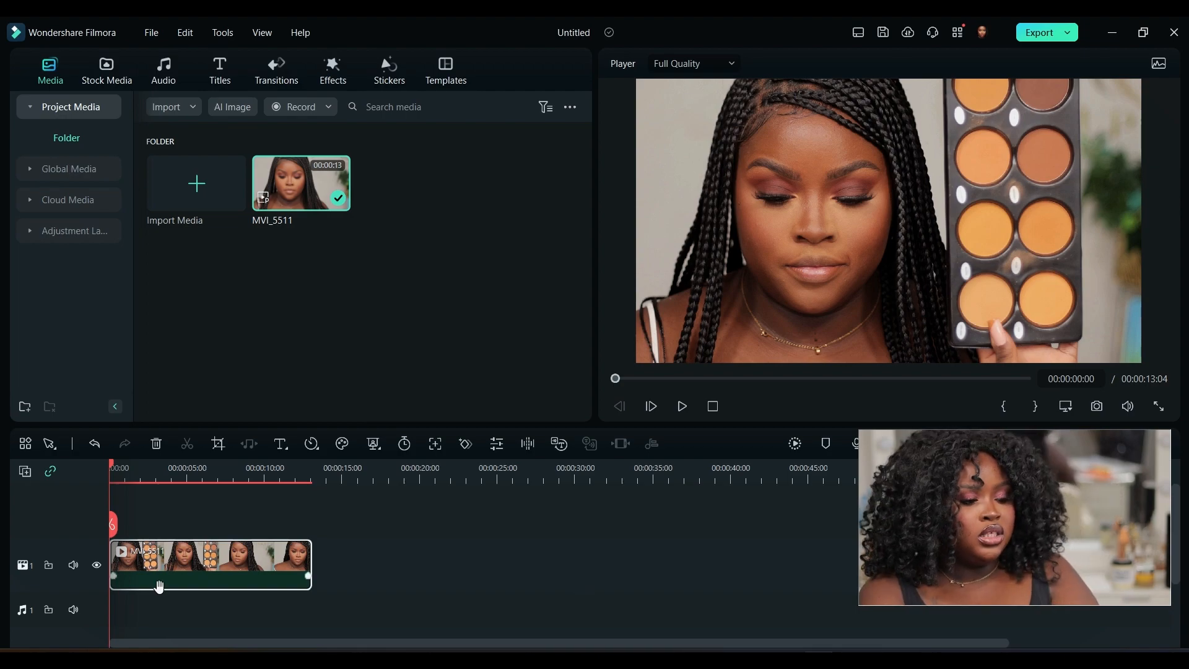
Step: Add the trending Beautify effect above the clip at the timeline start and open the effect's settings
left_click(333, 70)
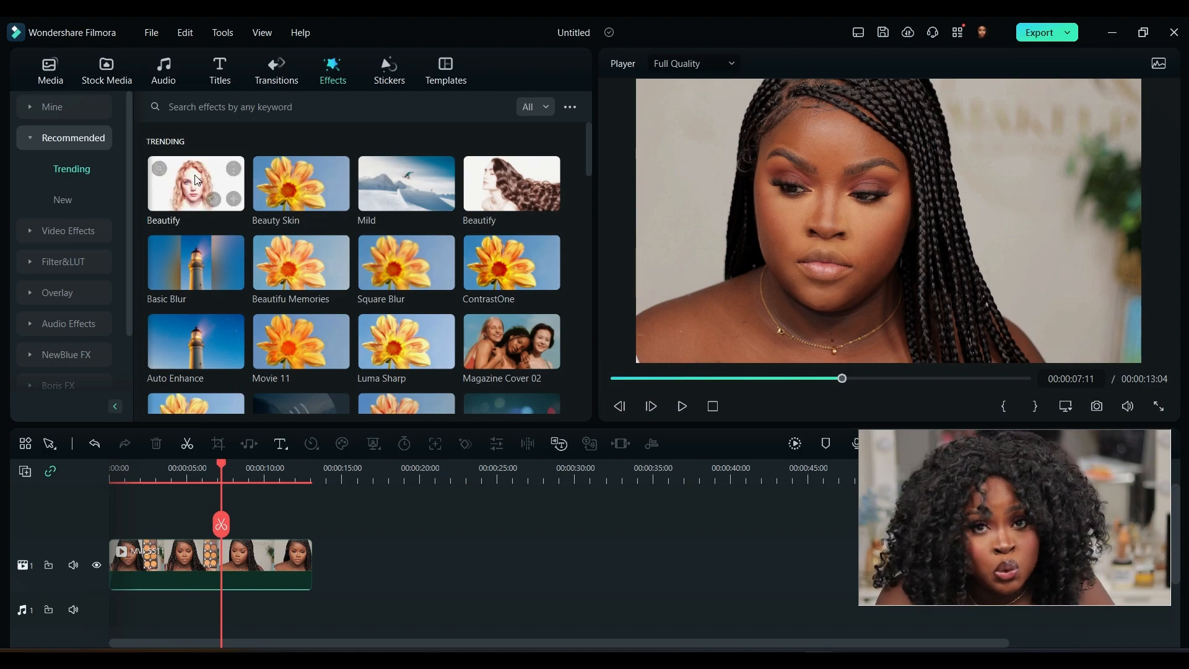
left_click_drag(197, 180, 108, 531)
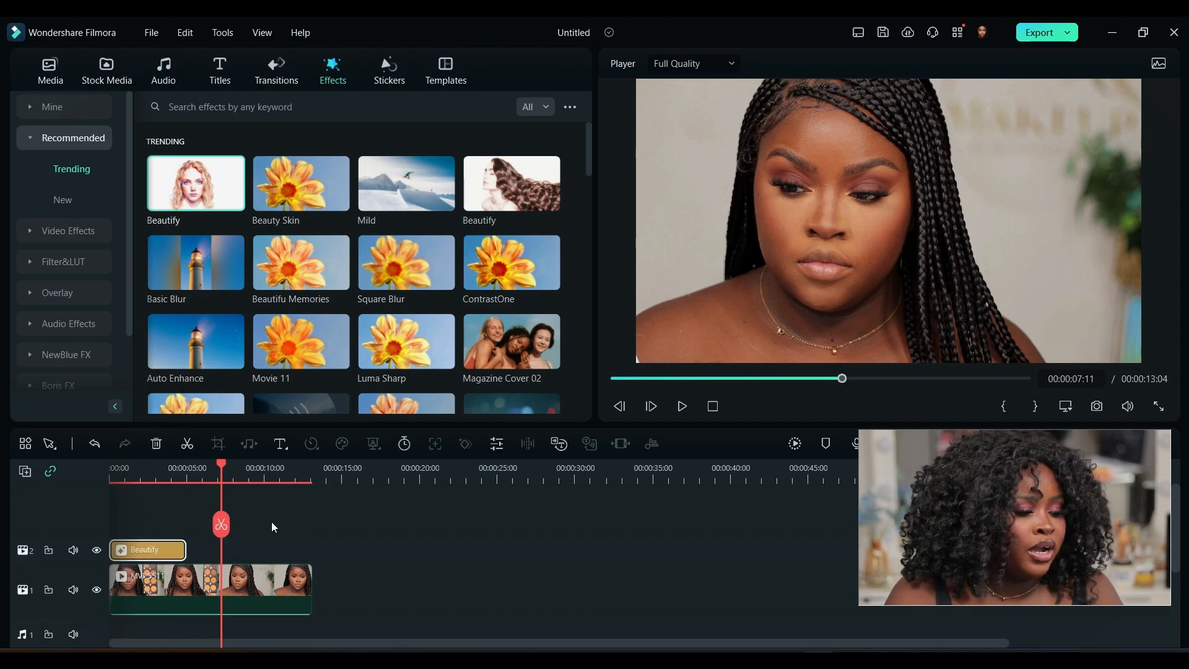
double_click(174, 552)
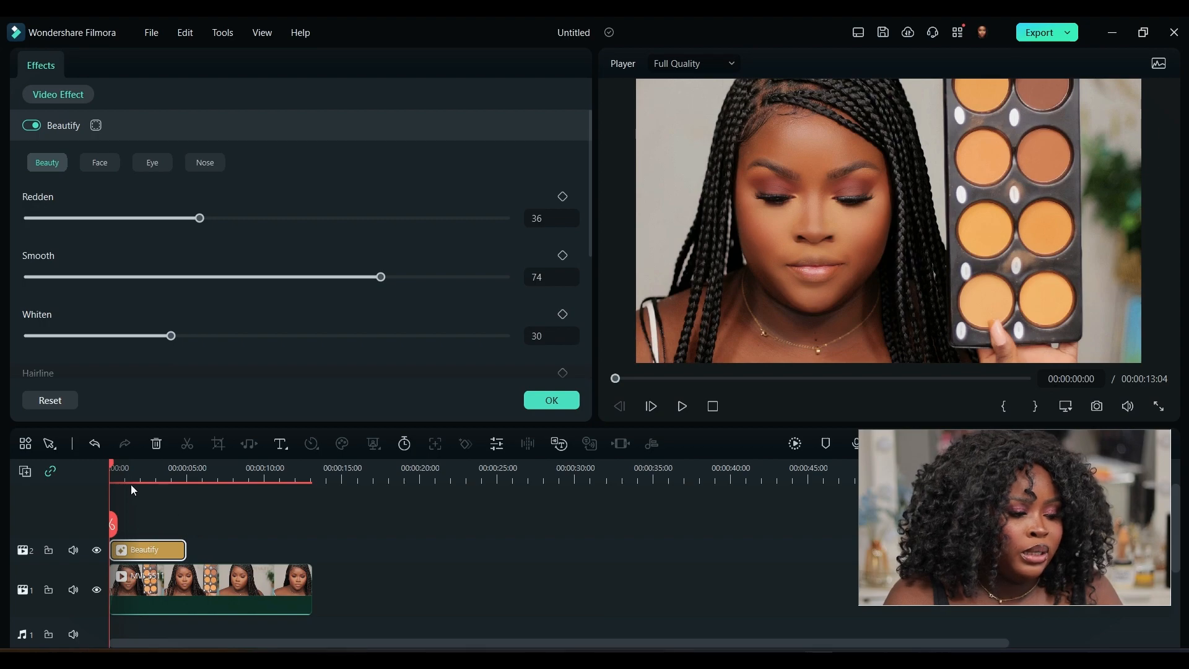
Step: Compare the frame at the timeline start, under the Beautify effect, with the uncovered frame at 00:00:08:06, viewing both in full screen
left_click(1159, 406)
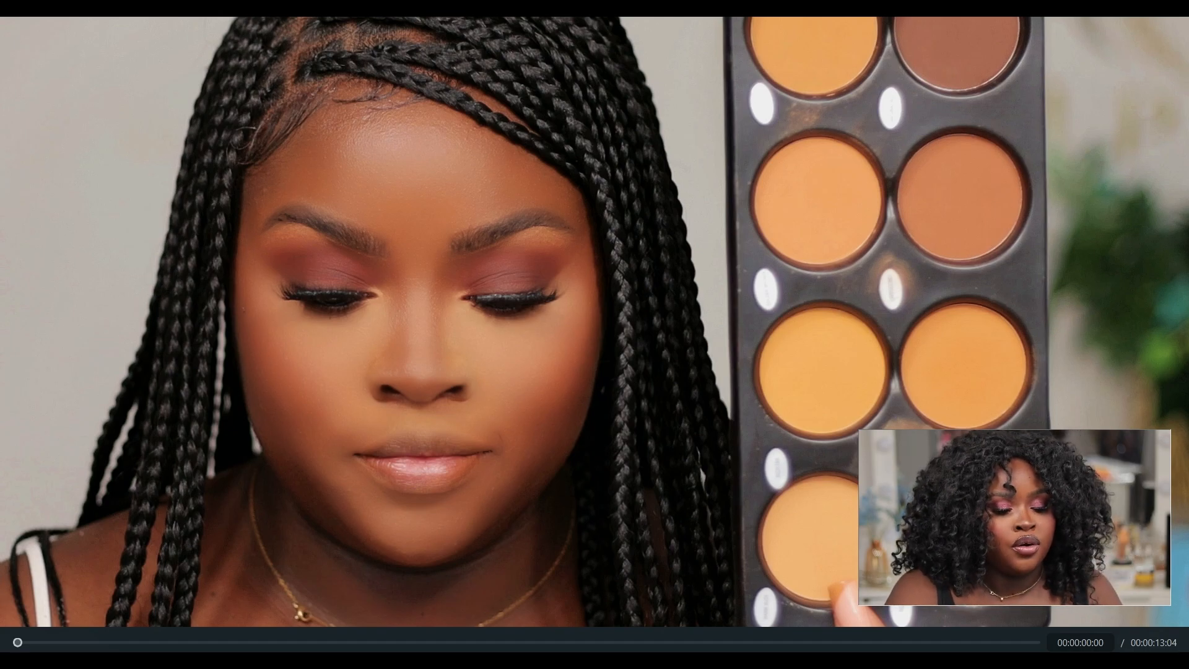
key("Escape")
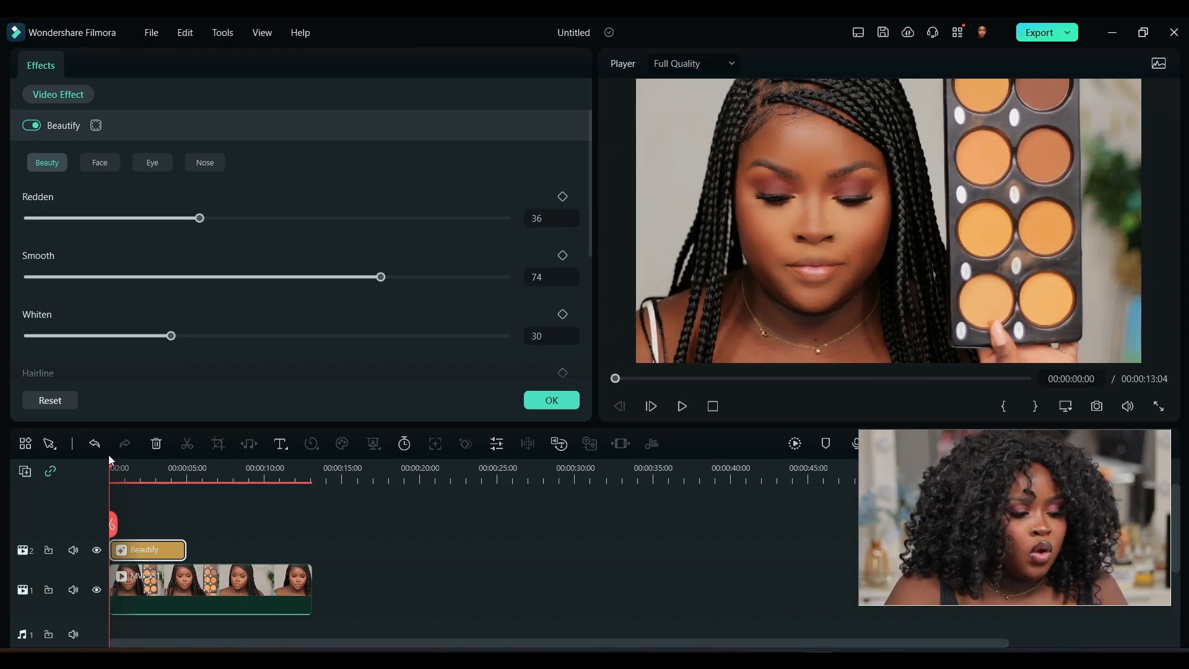
left_click_drag(109, 471, 236, 486)
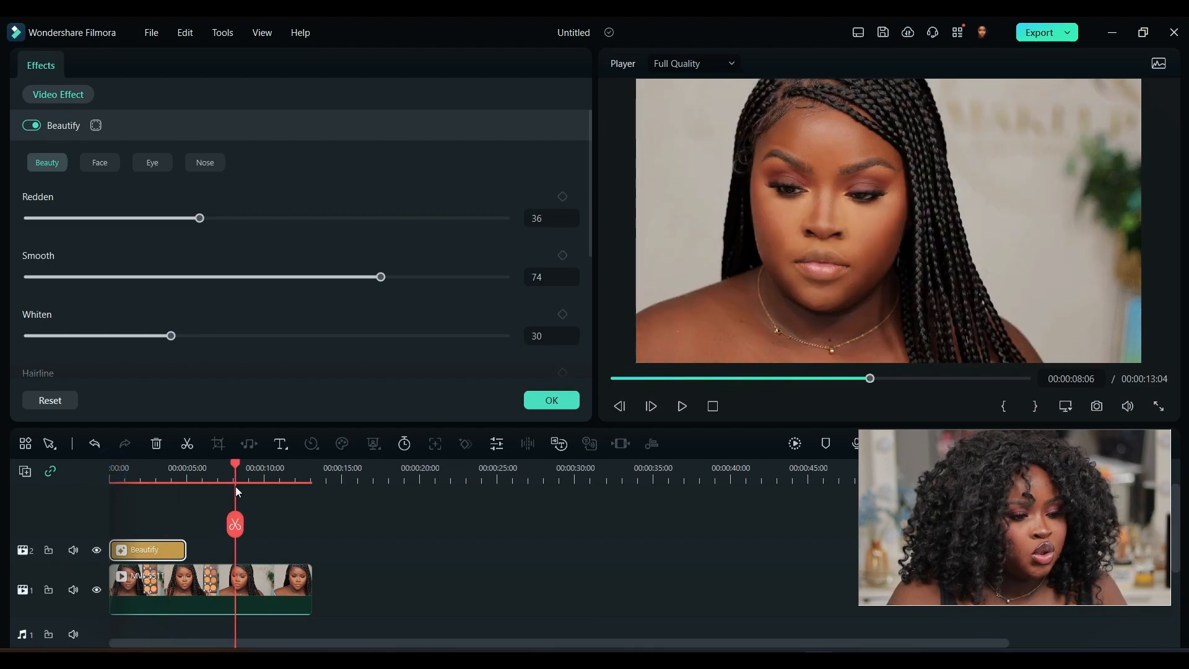
left_click(1158, 406)
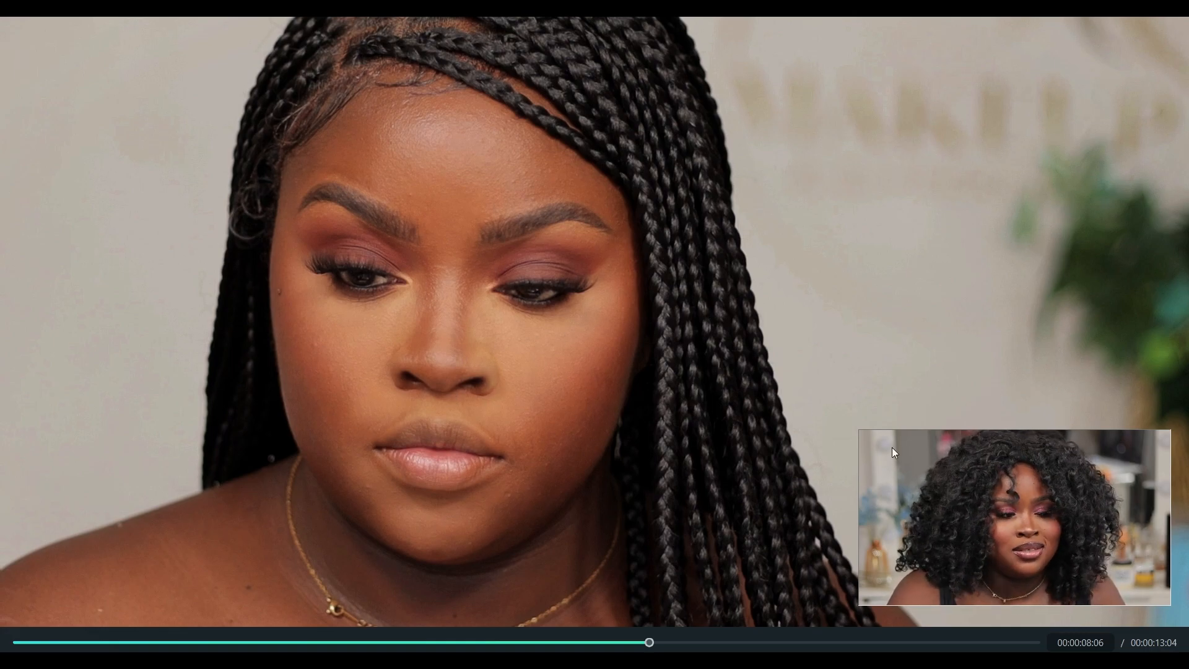
key("Escape")
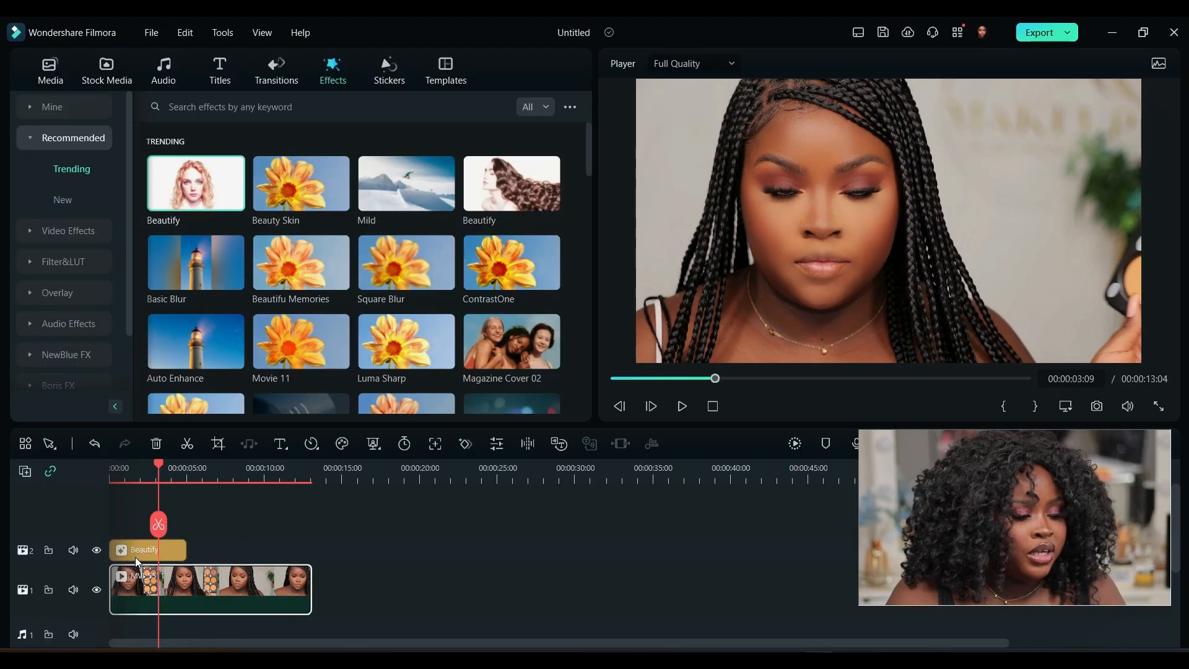
Step: In the Beautify effect's beauty settings, set Redden to 0, Smooth to 26 and Whiten to 0
double_click(135, 556)
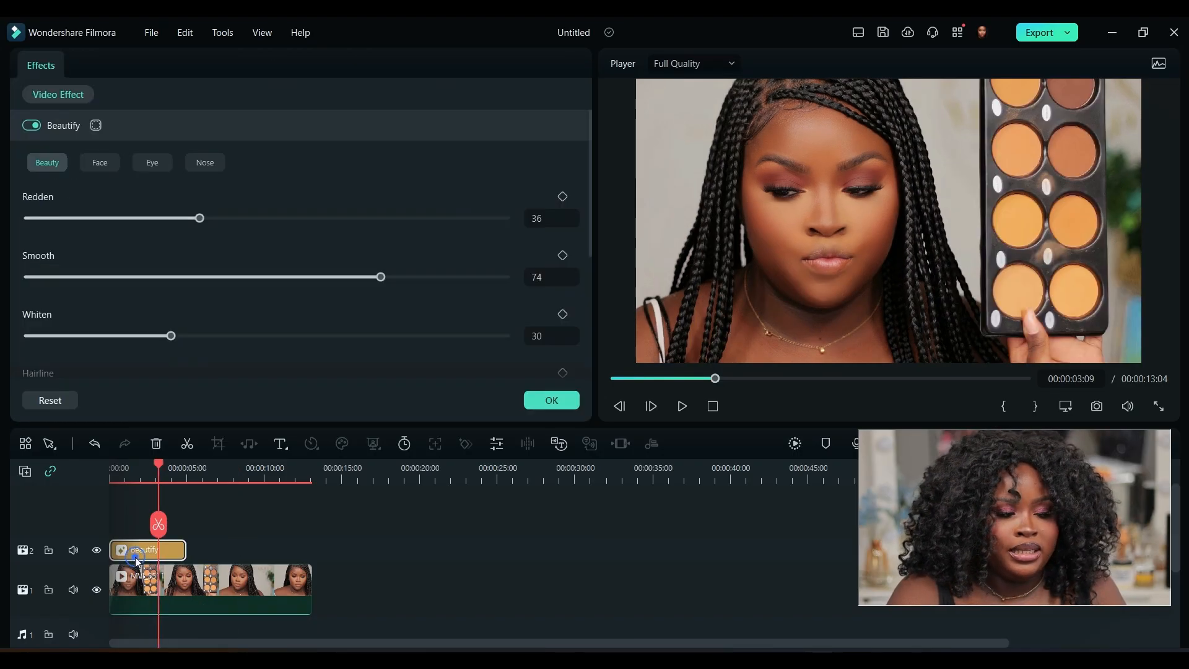
double_click(199, 217)
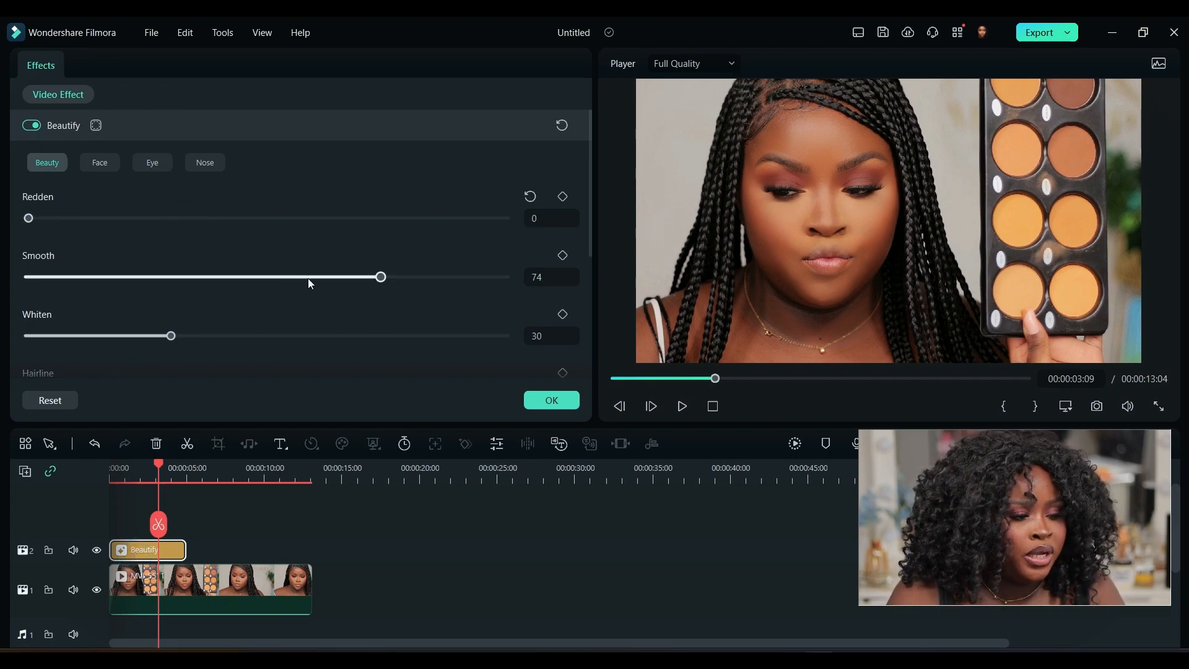
left_click_drag(167, 277, 156, 279)
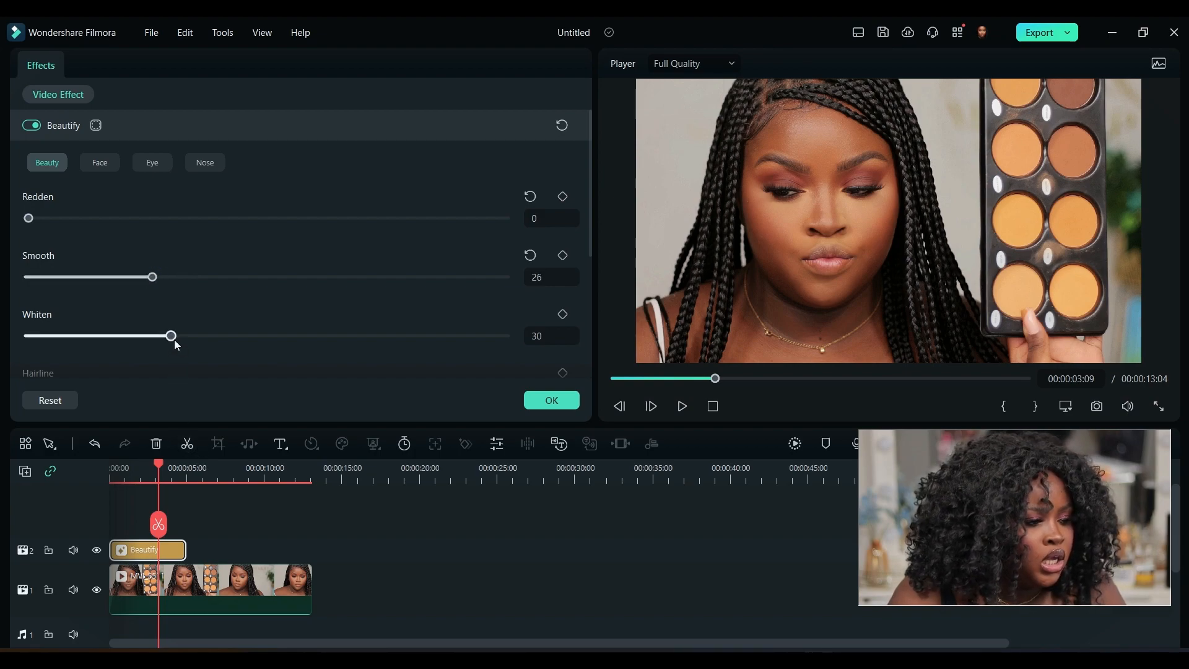
left_click_drag(171, 336, 52, 353)
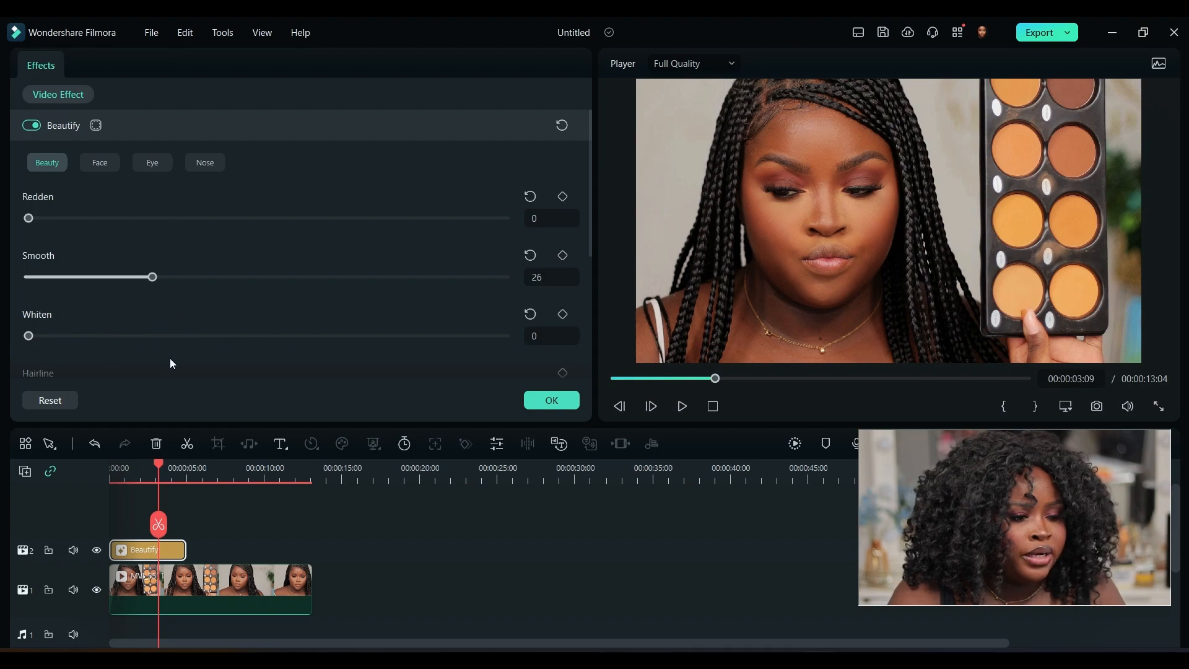
left_click(172, 336)
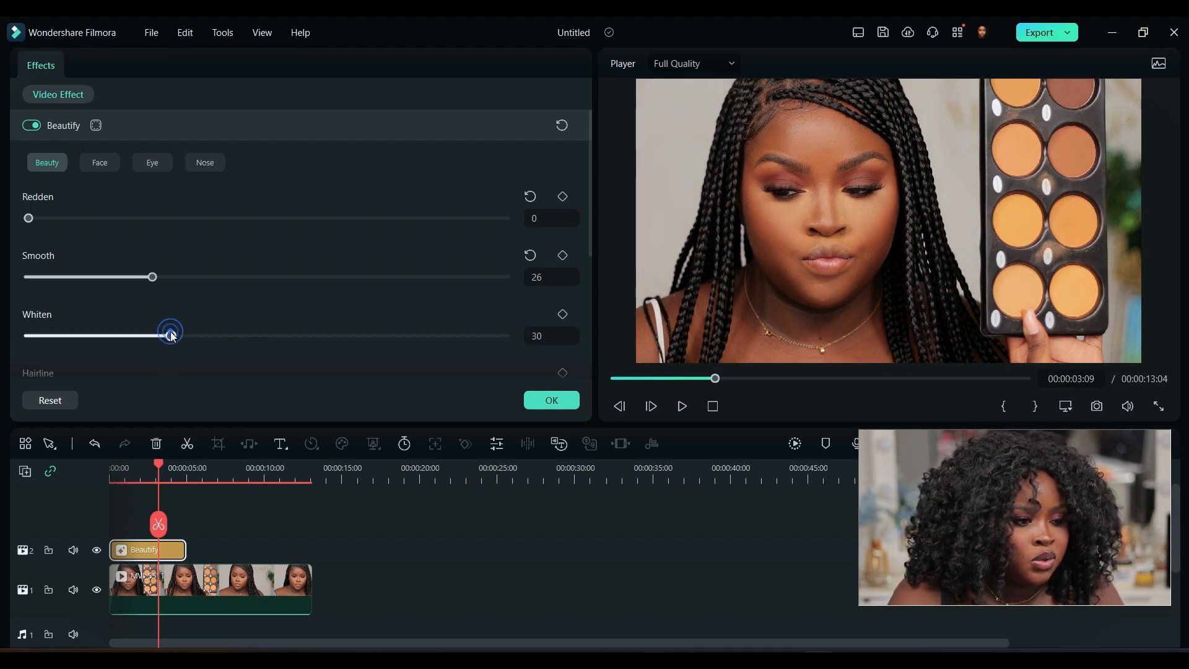
left_click_drag(172, 336, 21, 335)
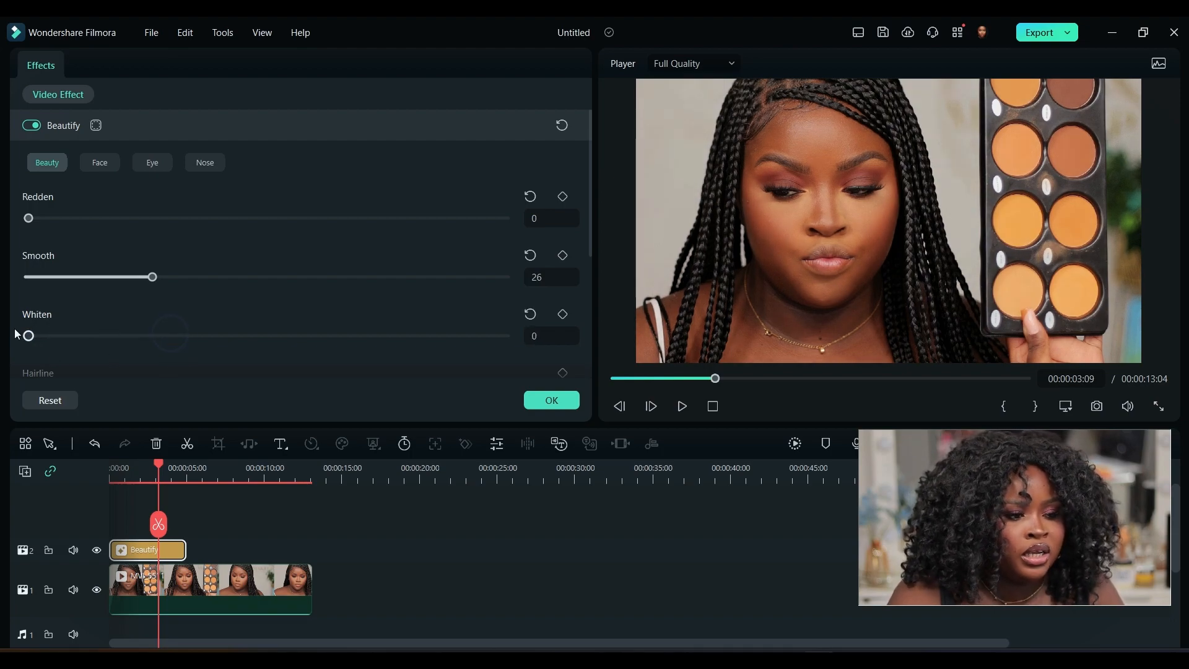
Step: Set the Beautify effect's Hairline to 42 and Whiten Teeth to 33
scroll(47, 348, "down", 3)
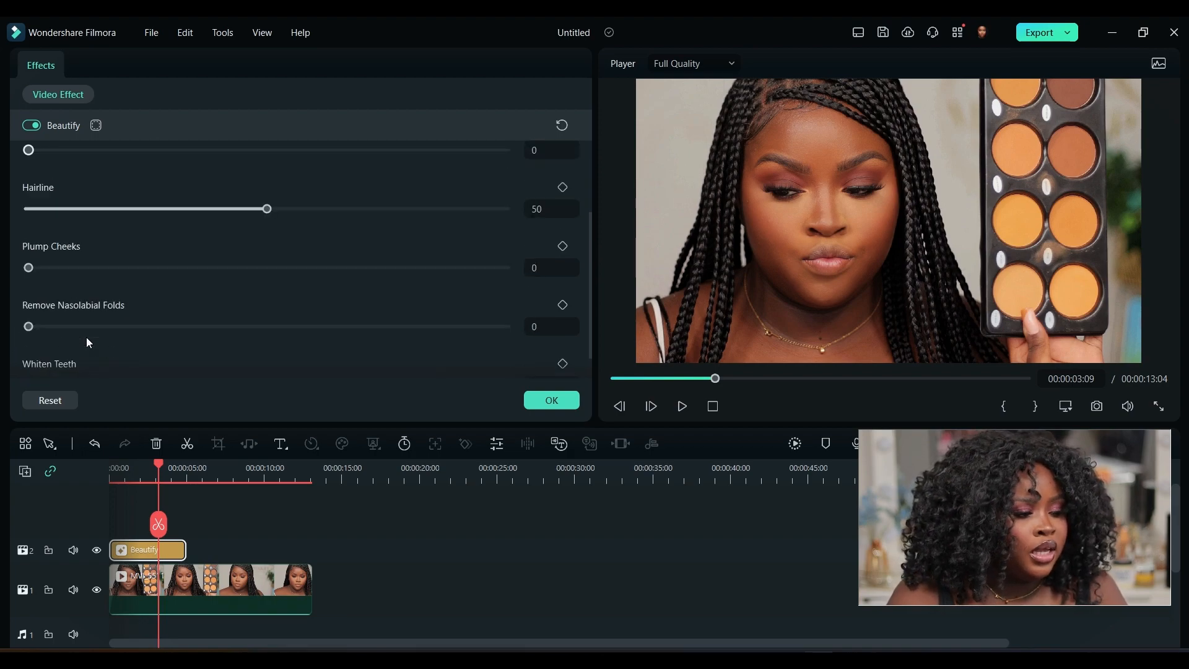
scroll(87, 337, "up", 2)
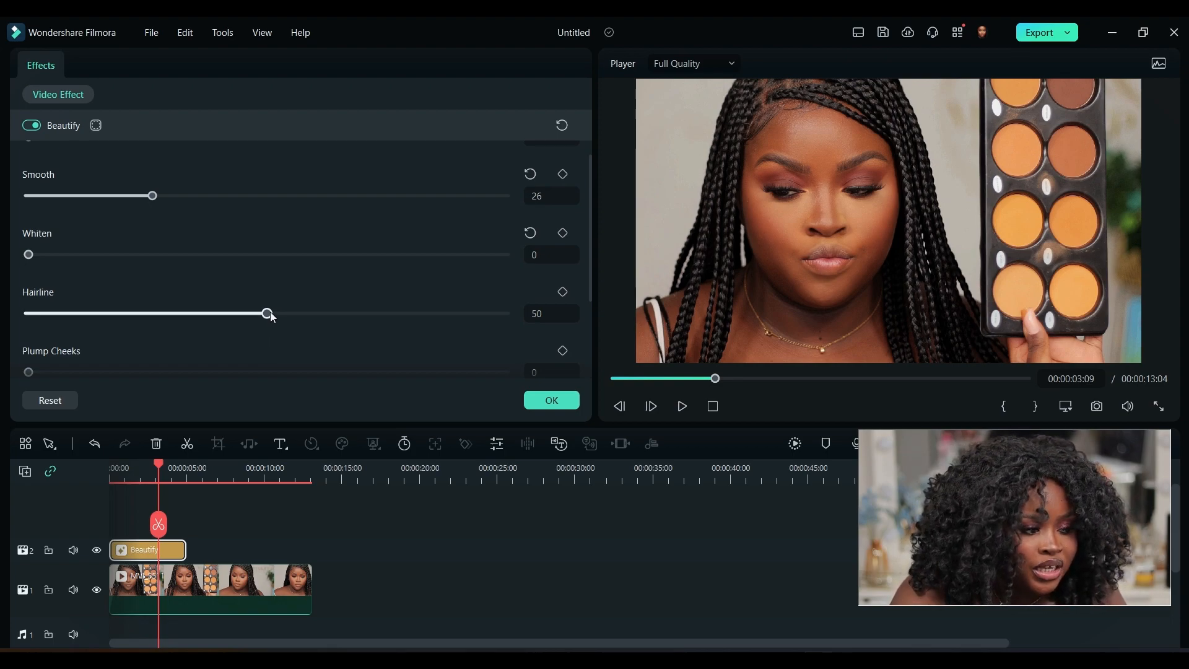
left_click_drag(268, 313, 222, 335)
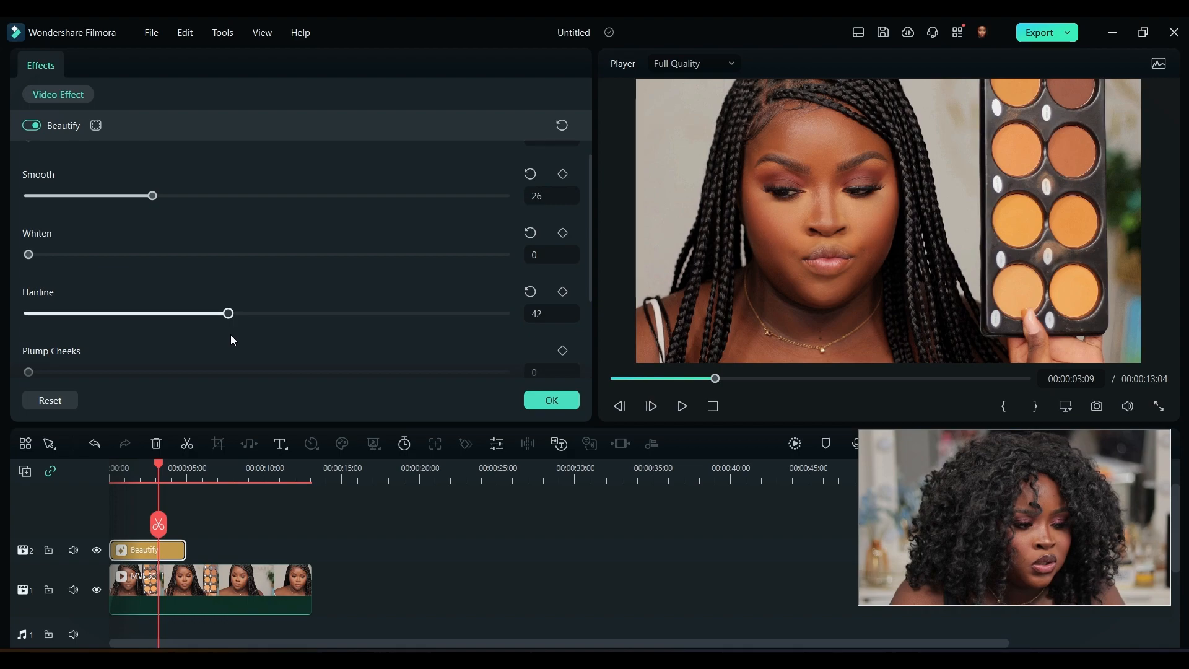
scroll(291, 322, "down", 3)
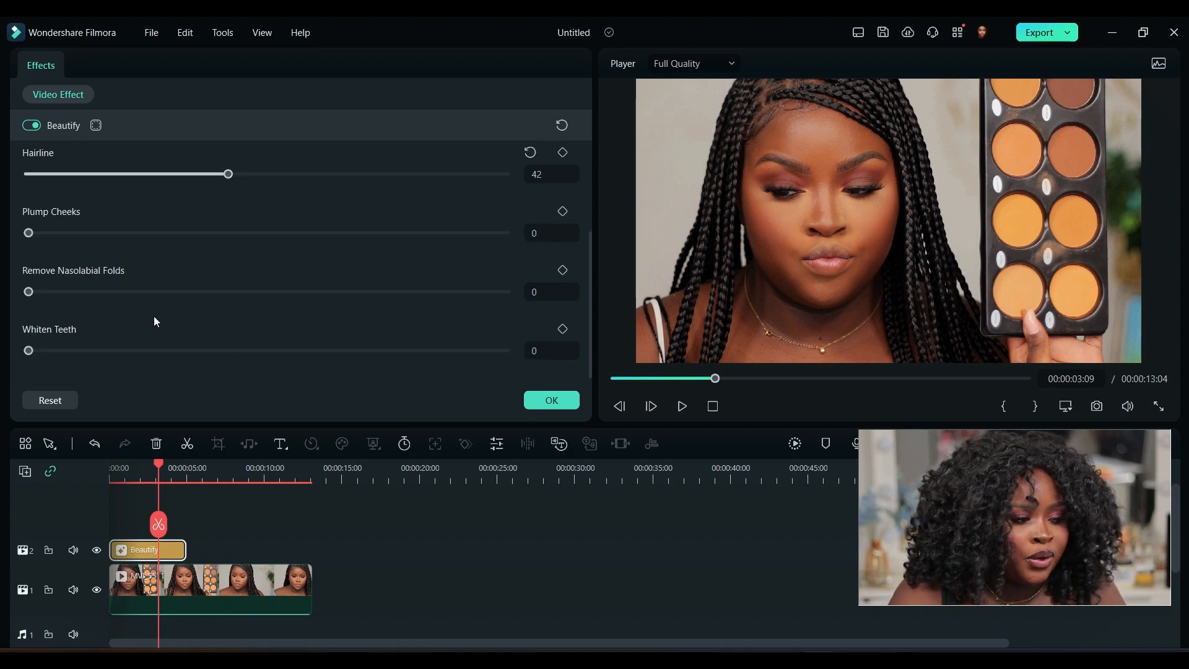
left_click(239, 350)
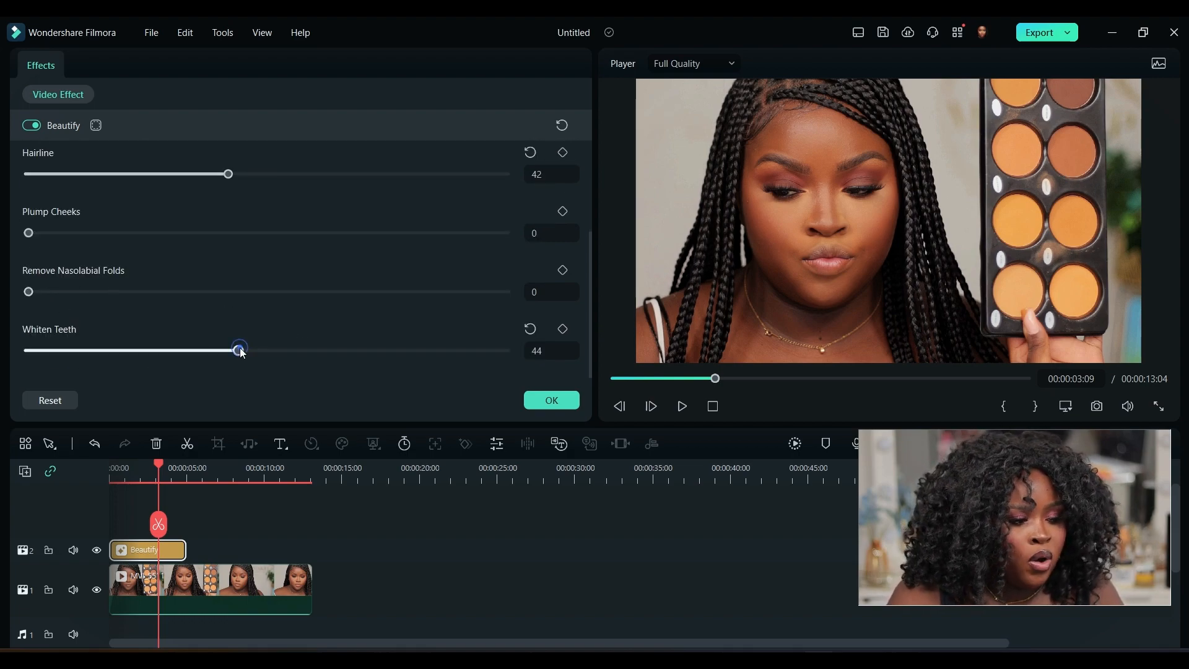
left_click_drag(237, 350, 186, 350)
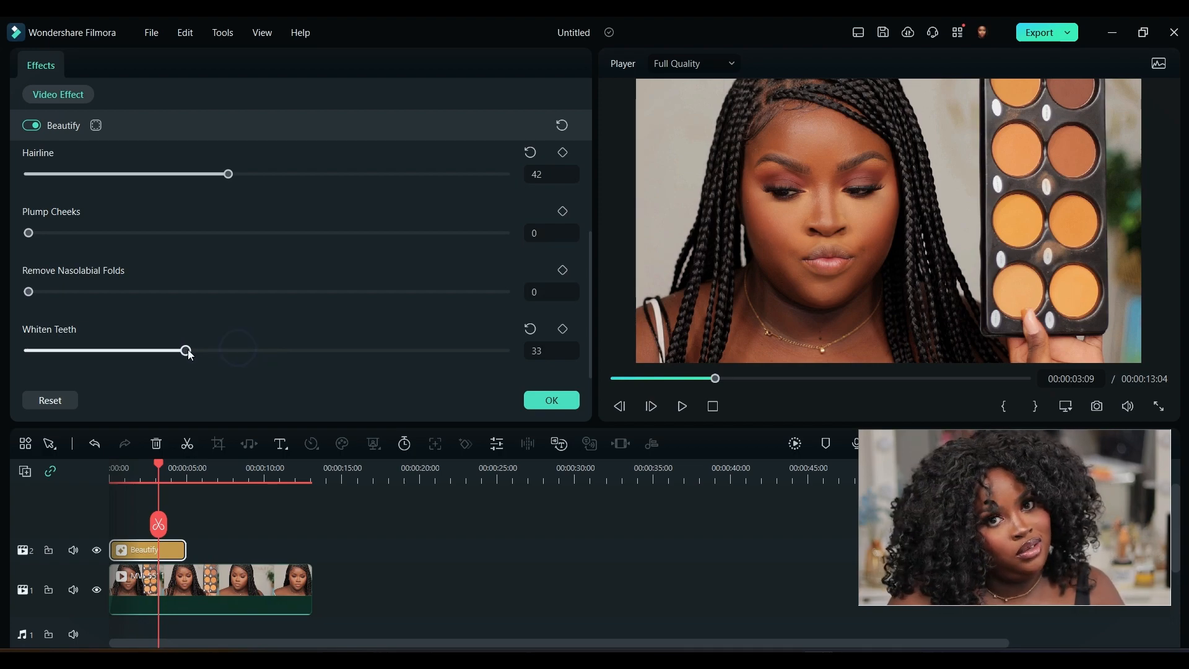
Step: Check the beautified frame in full screen and accept the Beautify effect's settings
scroll(199, 363, "up", 1)
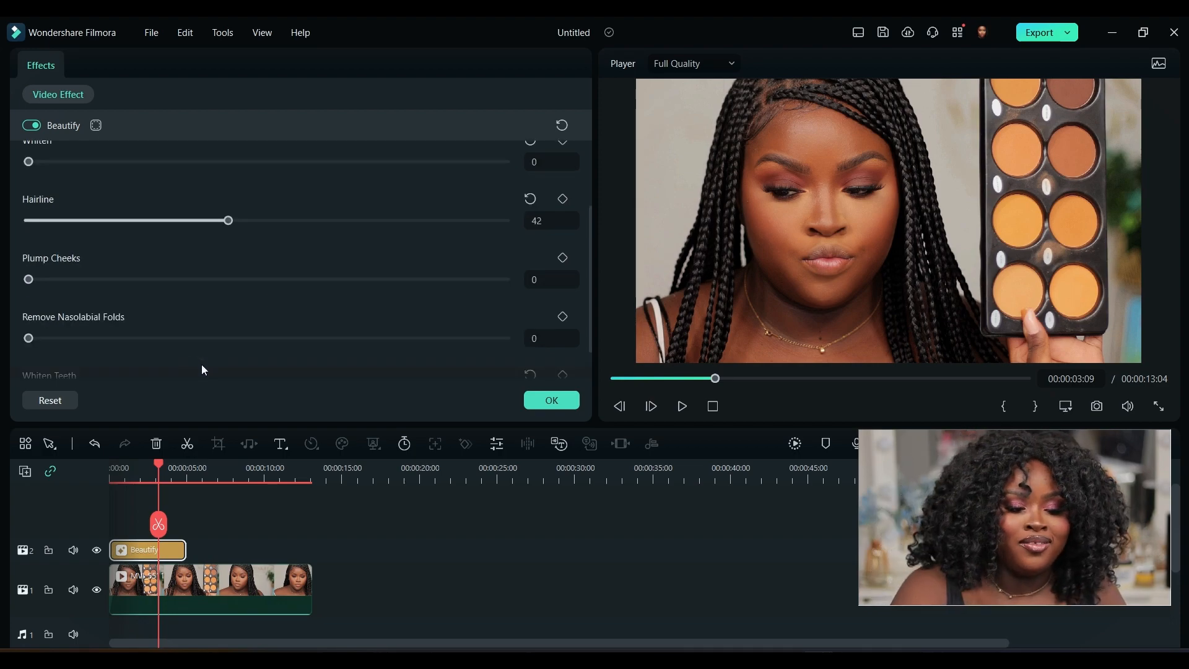
scroll(198, 353, "up", 4)
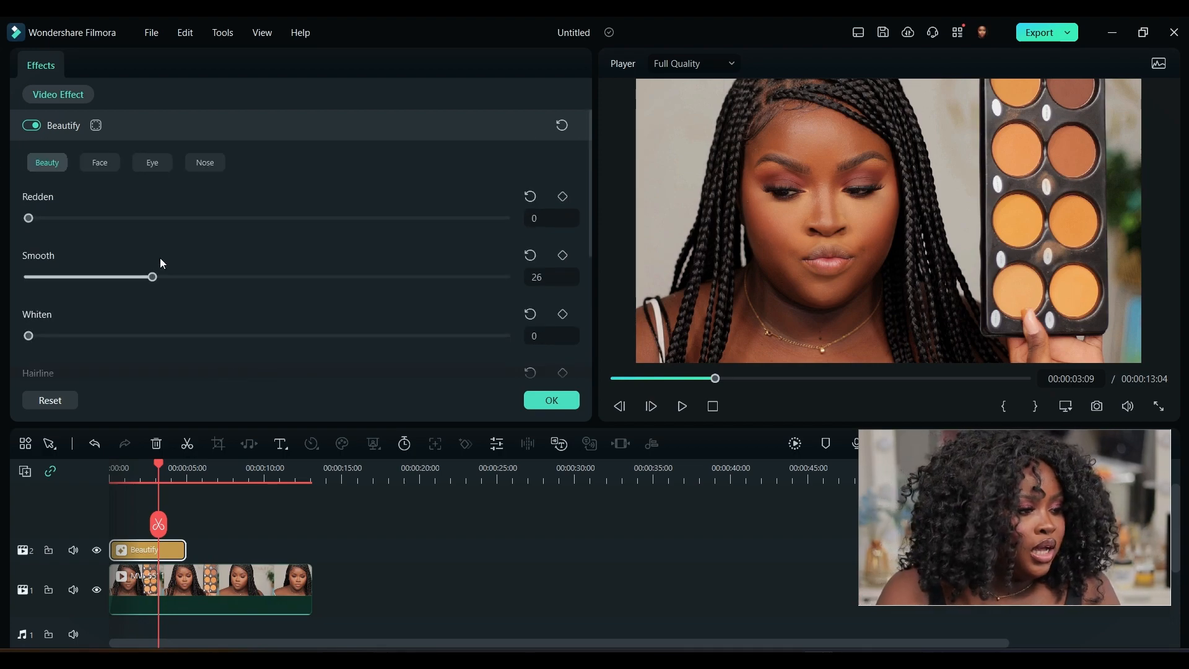
mouse_move(149, 550)
left_mouse_down()
mouse_move(254, 551)
mouse_move(152, 551)
mouse_move(231, 554)
mouse_move(159, 569)
mouse_move(152, 517)
mouse_move(153, 550)
left_mouse_up()
left_click(1156, 405)
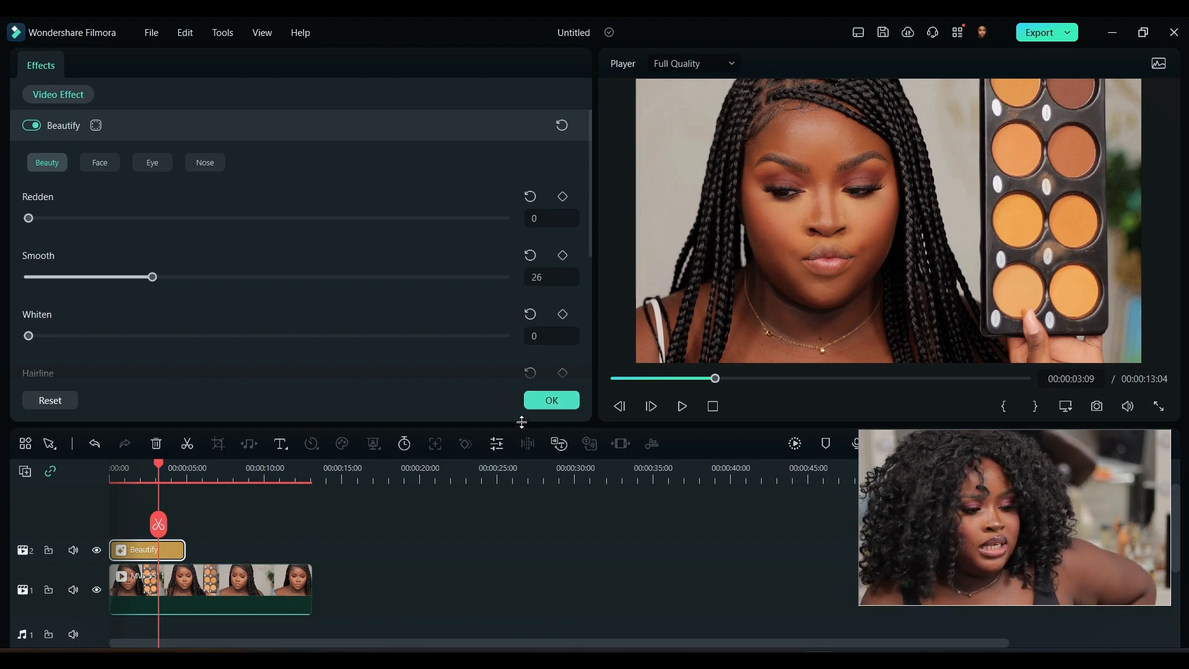
left_click(552, 400)
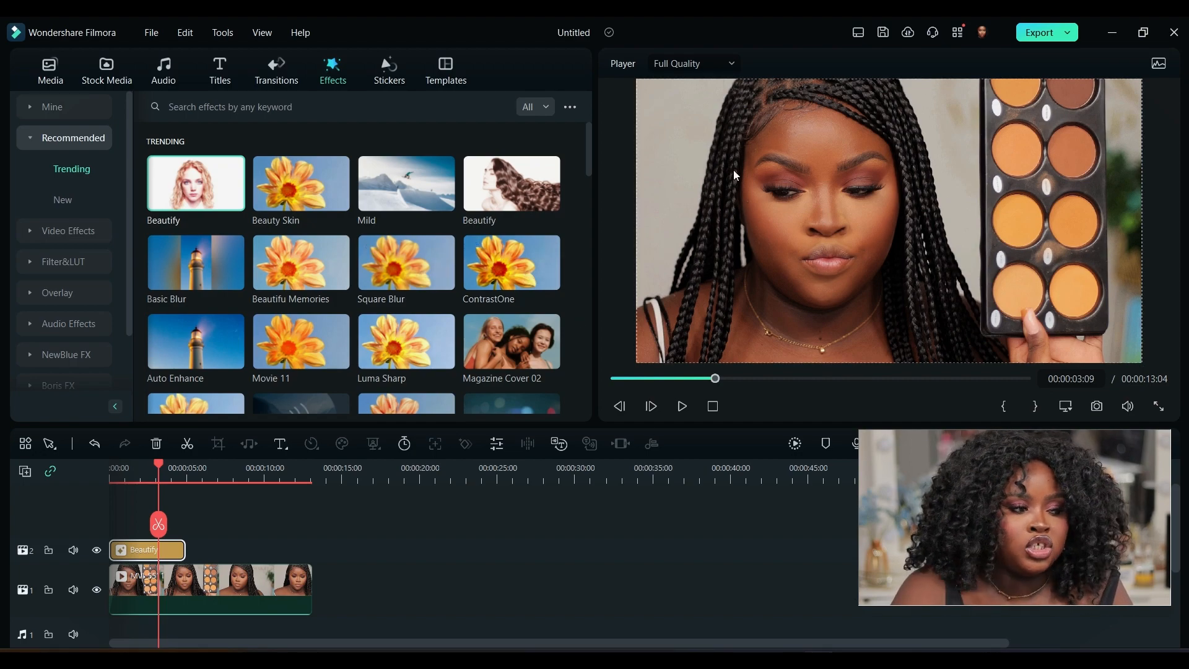
Step: Open the makeup clip's color settings and look over the basic adjustments from the vignette back up to the LUT and presets
double_click(230, 589)
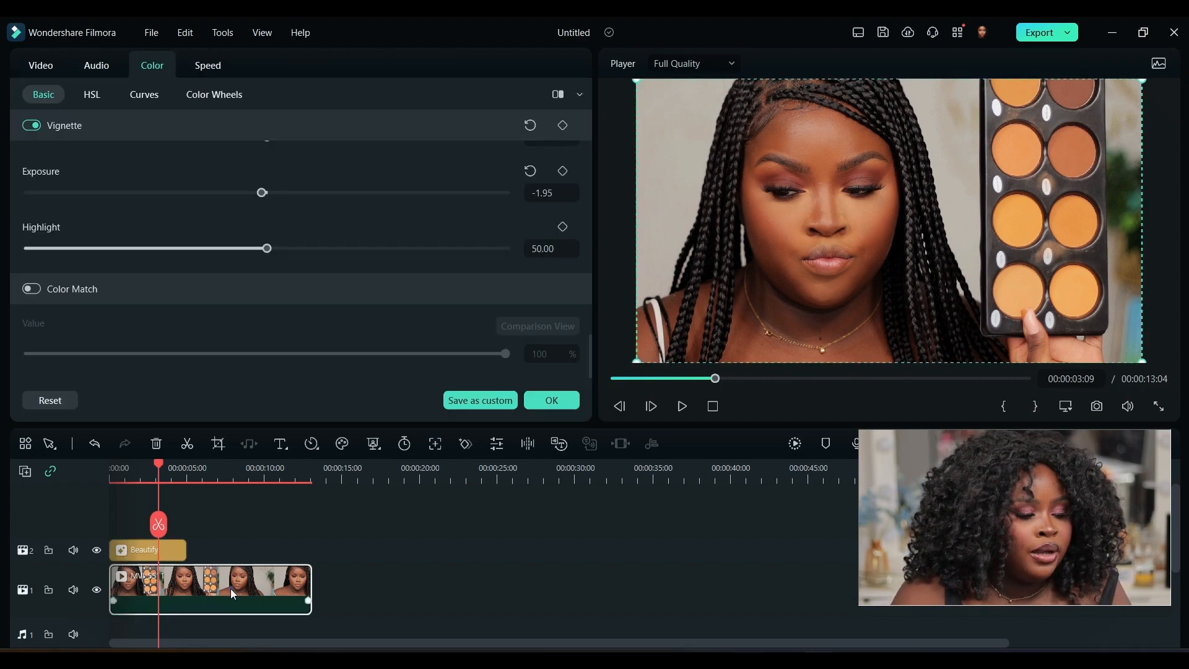
scroll(427, 289, "up", 3)
scroll(400, 397, "up", 10)
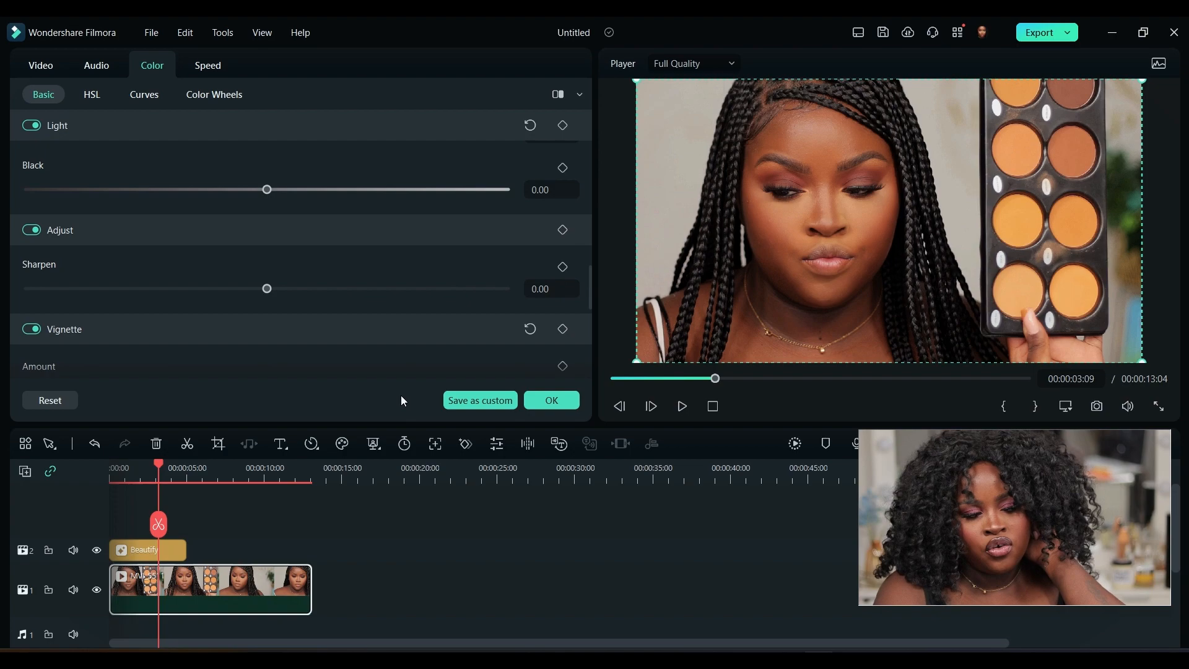
scroll(397, 335, "up", 5)
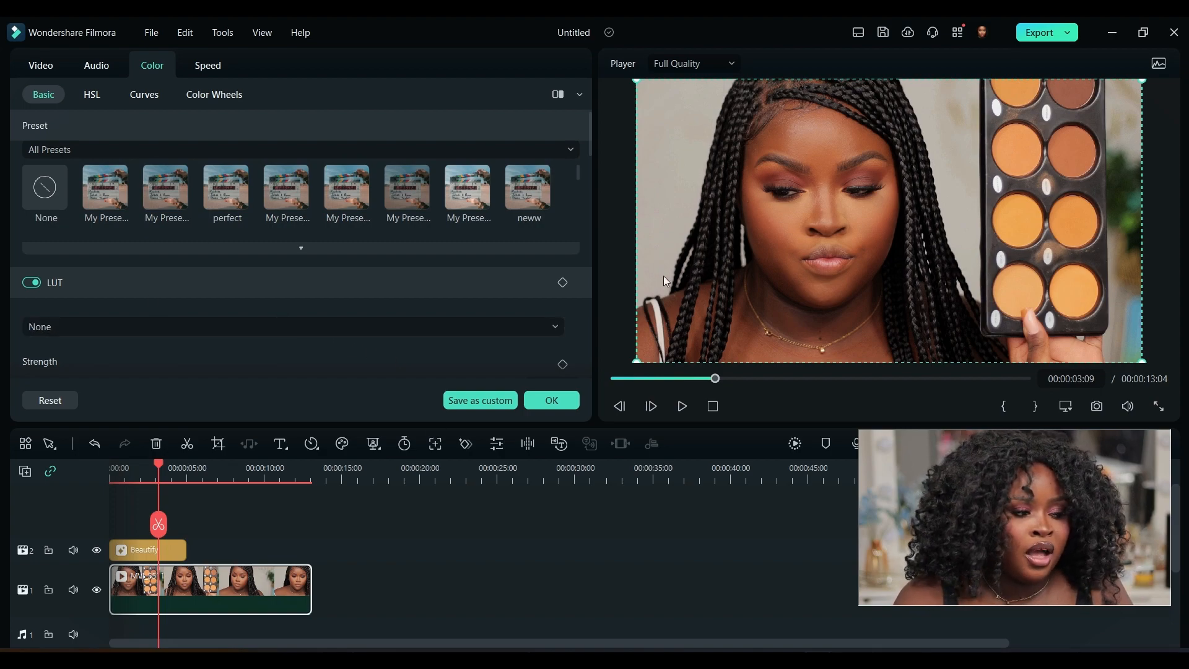
scroll(124, 359, "up", 1)
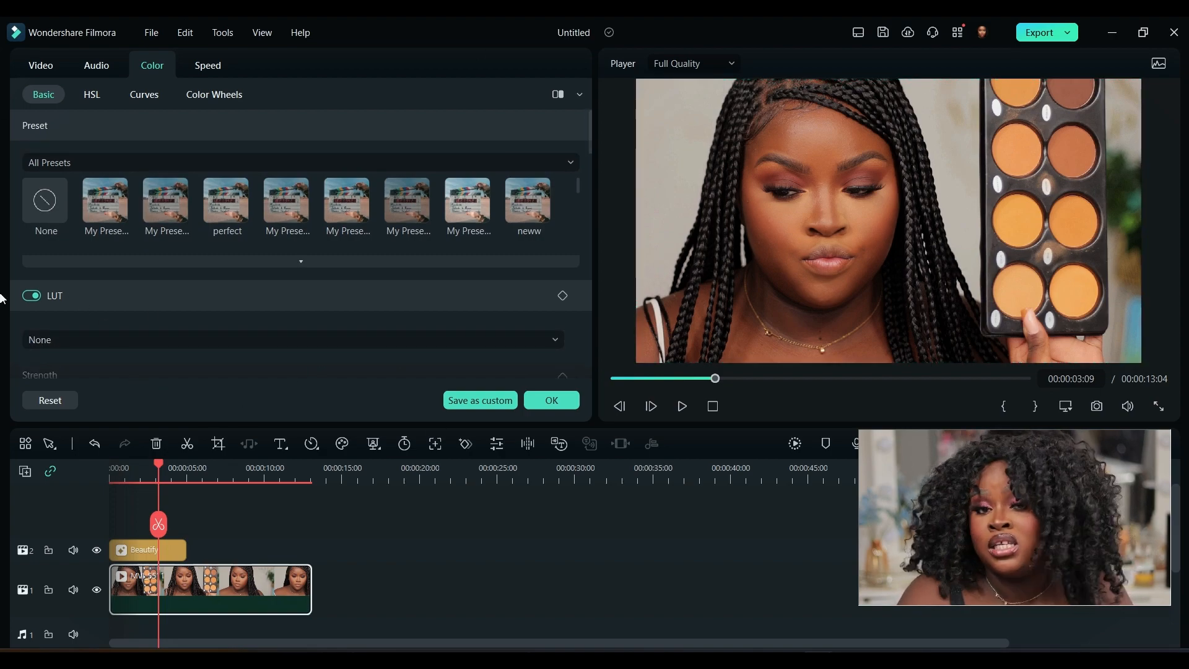